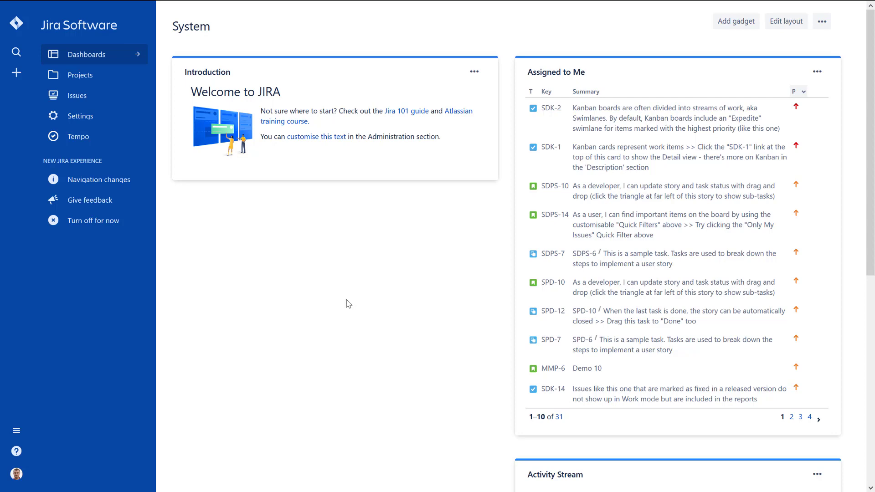
- Read the Google Docs list of questions on sprints and workflows, and return to the Jira System dashboard
left_click(283, 9)
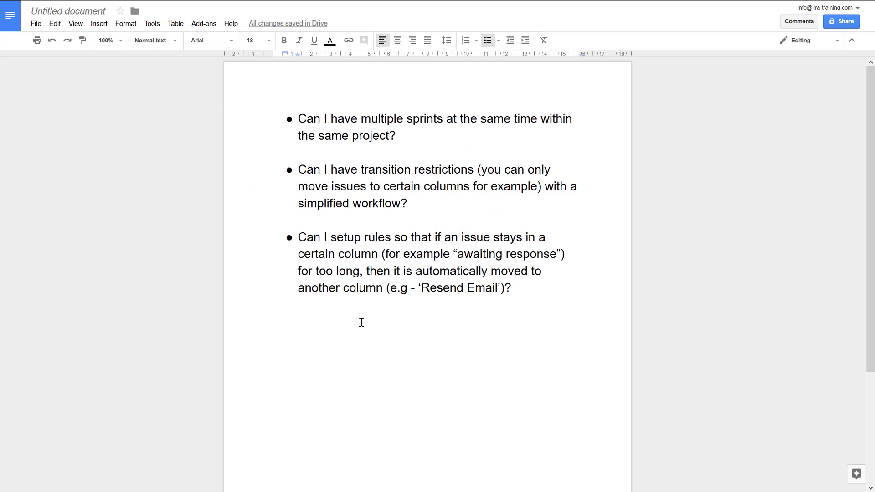
mouse_move(299, 1)
left_click(172, 8)
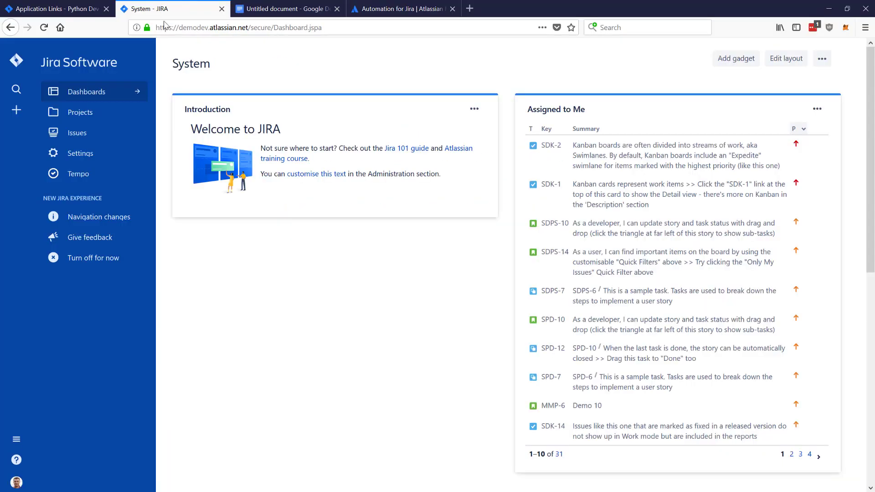
scroll(338, 341, "down", 1)
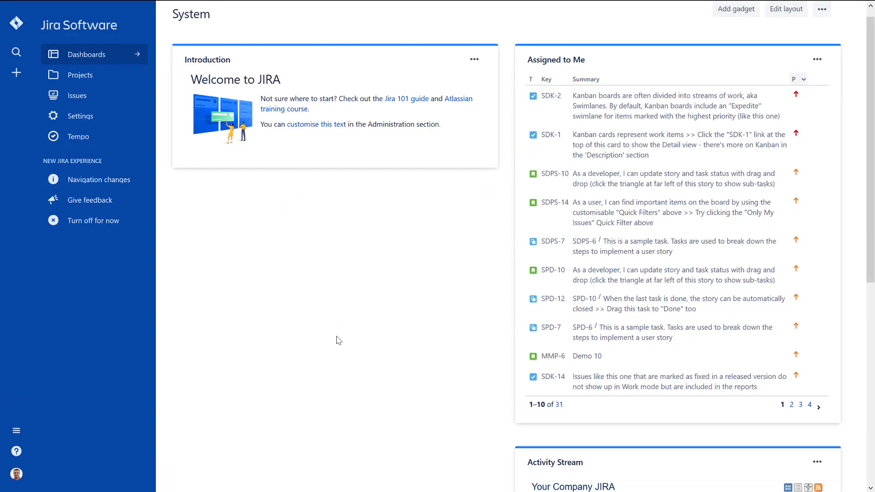
scroll(337, 340, "down", 3)
scroll(340, 337, "up", 4)
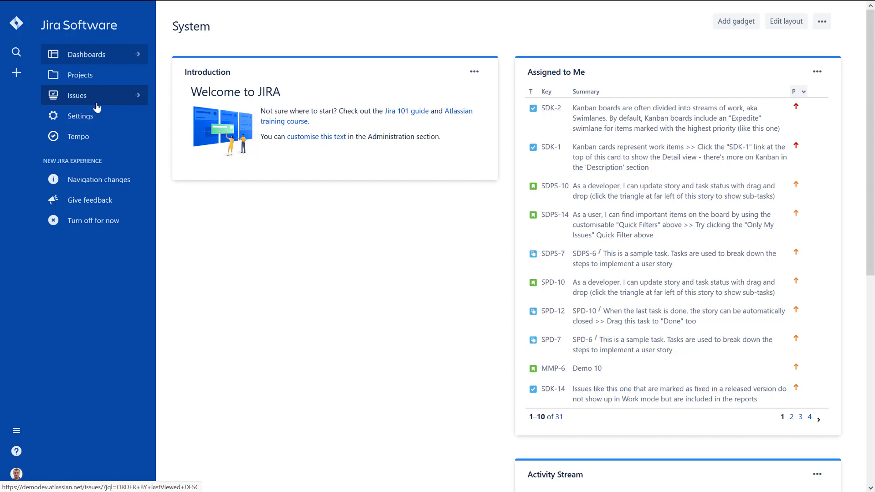
- Create a new sprint in the backlog of the Scrum project for Dev team
left_click(98, 80)
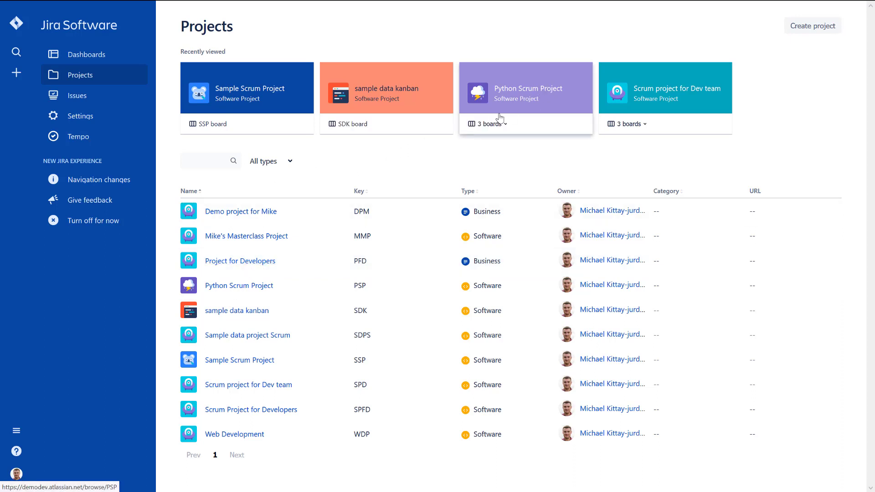
left_click(239, 386)
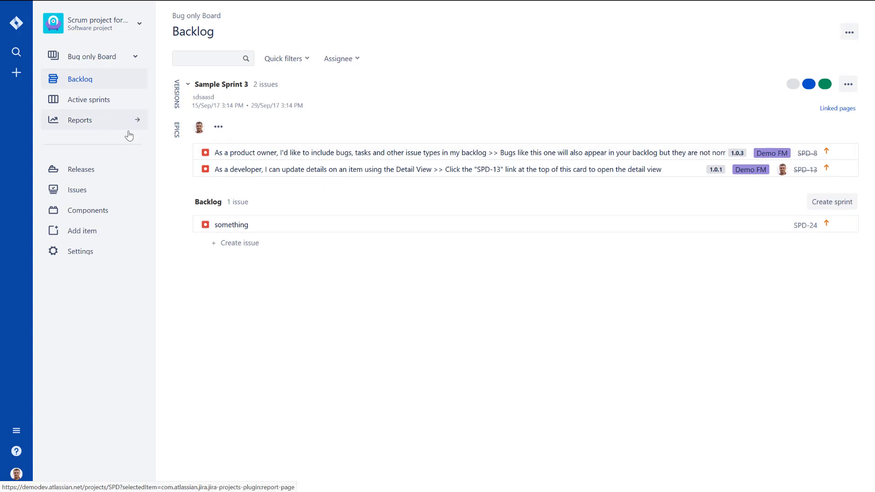
left_click(832, 201)
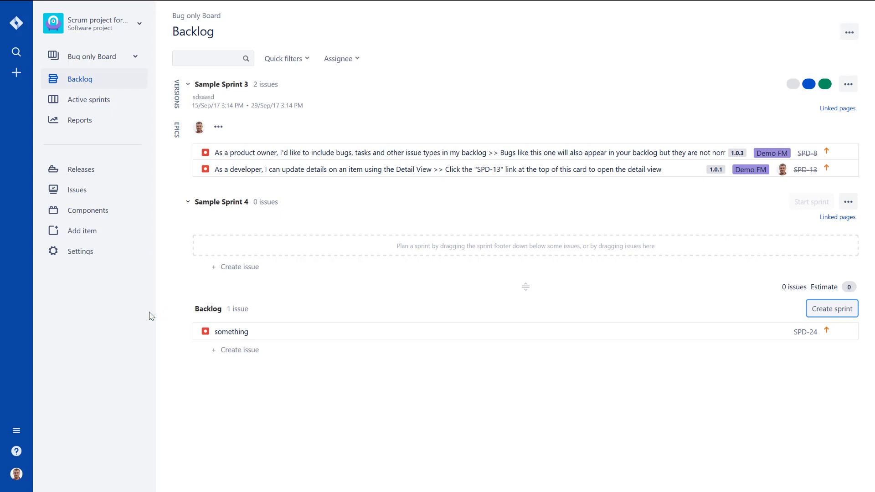
- Enable Parallel Sprints in the Jira Software configuration of the application settings
left_click(16, 432)
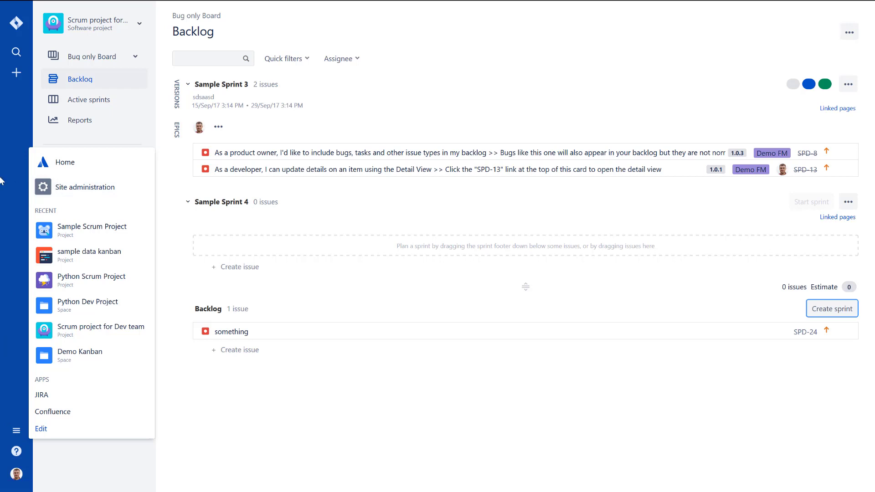
left_click(80, 172)
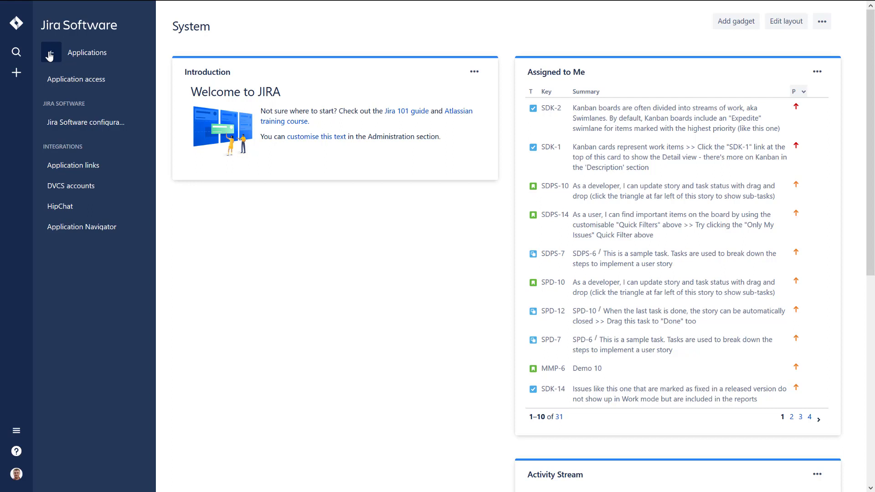
left_click(82, 129)
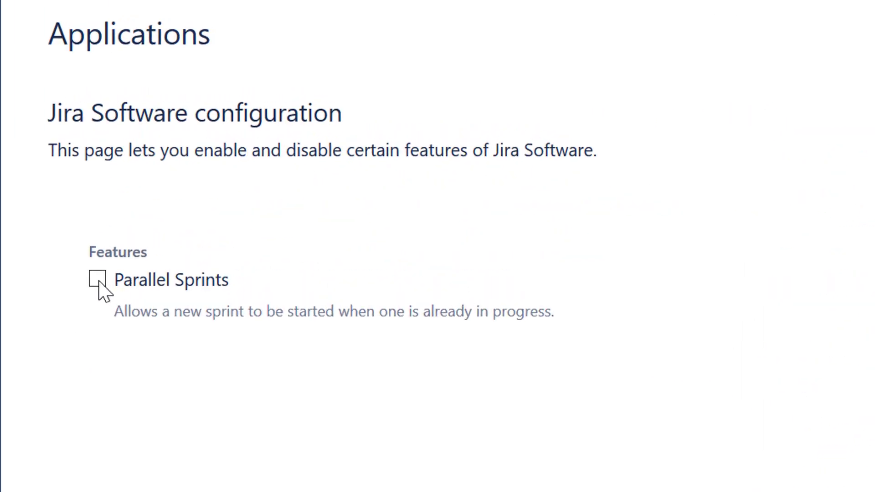
left_click(97, 280)
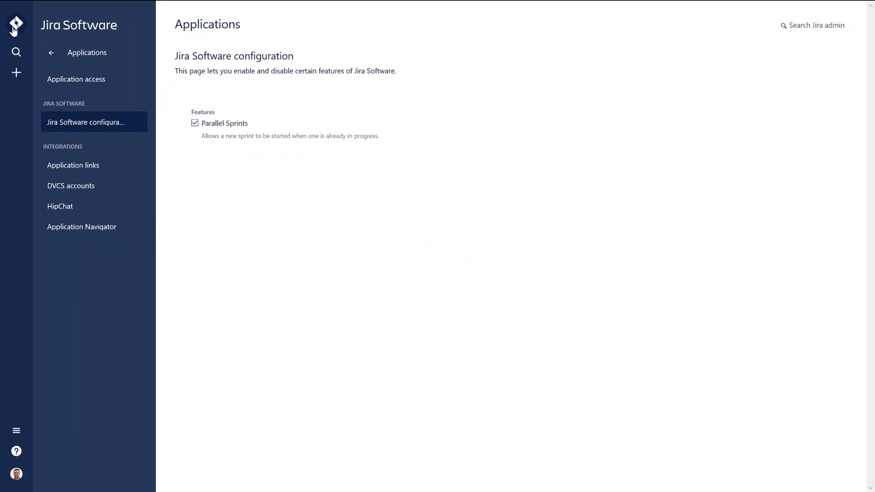
- Return to the dashboard and reopen the Jira Software configuration to review the Parallel Sprints option
left_click(21, 25)
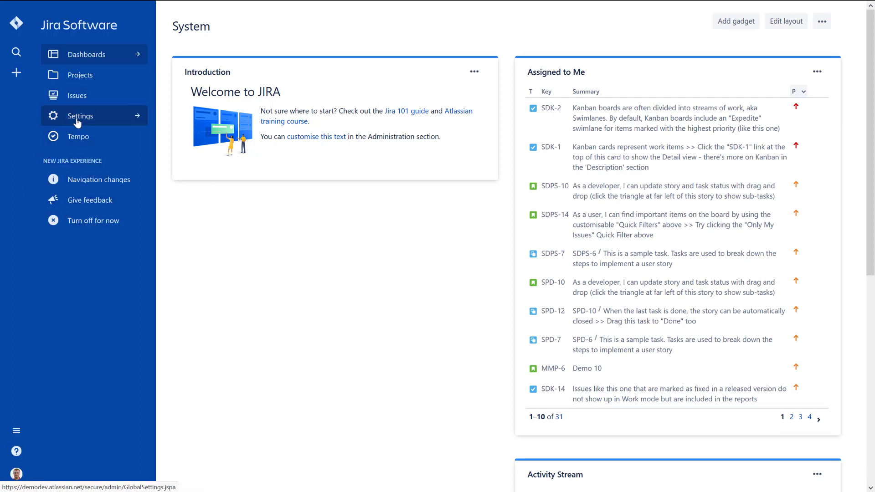
left_click(76, 118)
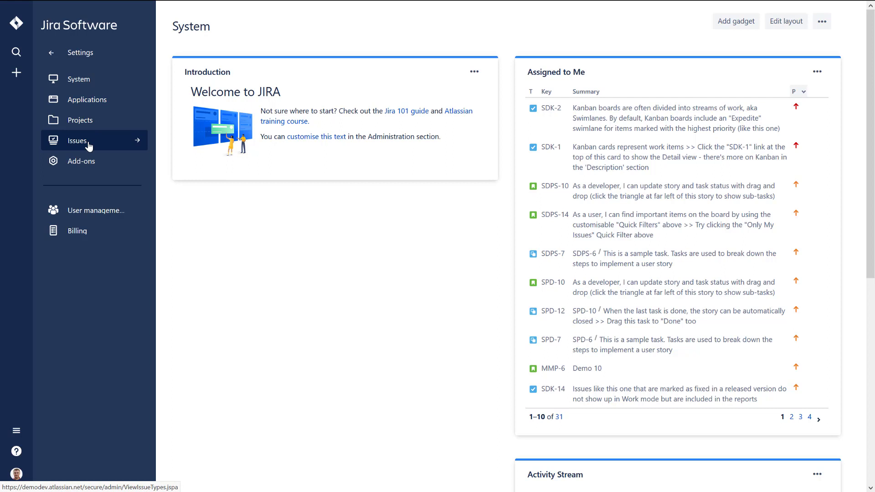
left_click(82, 103)
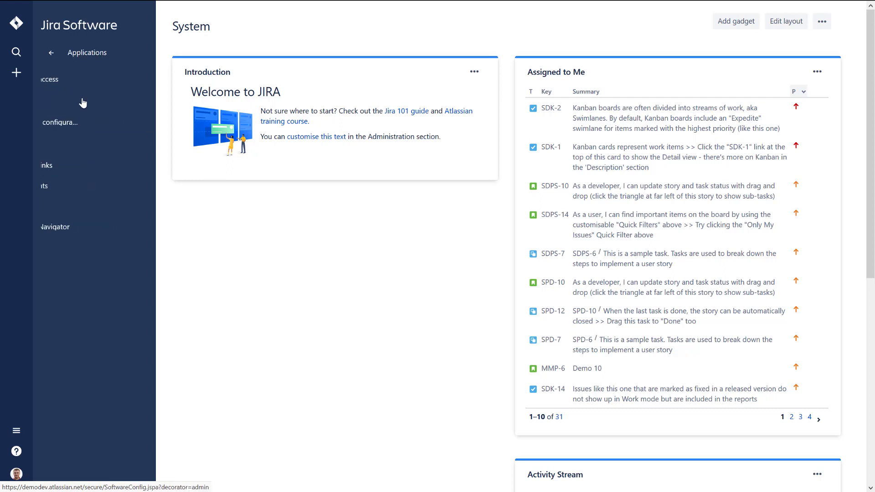
left_click(70, 128)
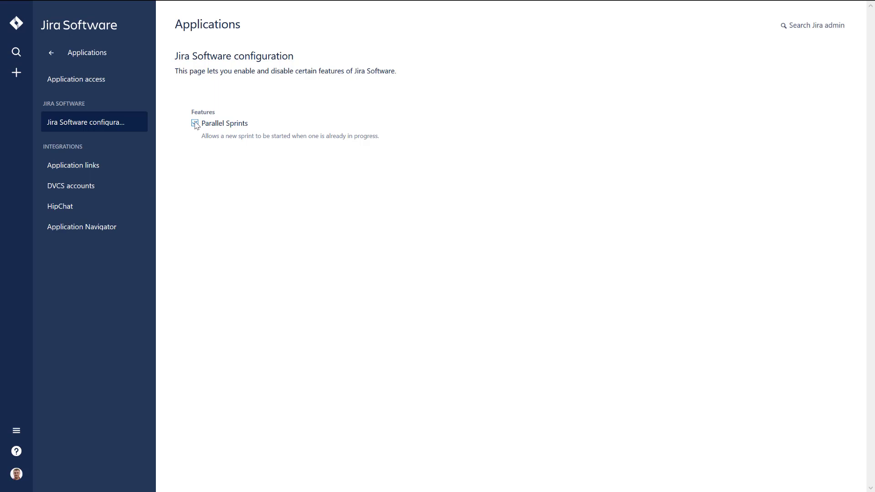
- Open the backlog of the Scrum project for Dev team and check whether Sample Sprint 4 can be started
left_click(66, 120)
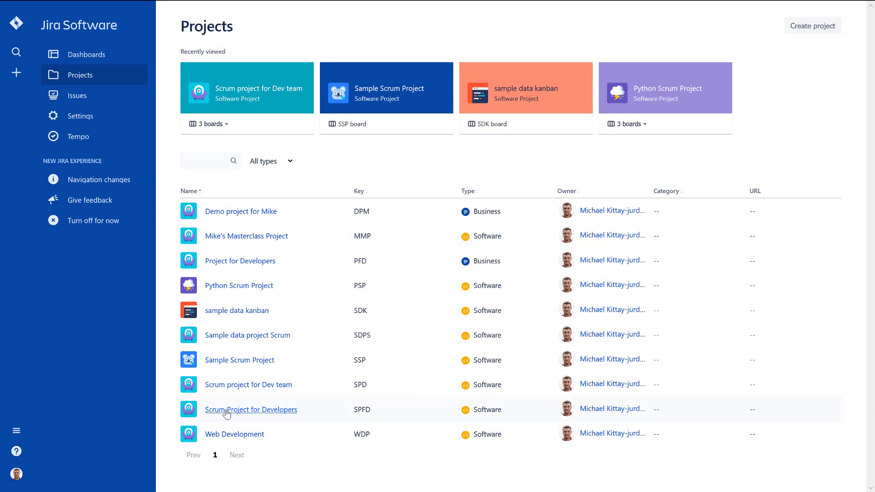
left_click(238, 387)
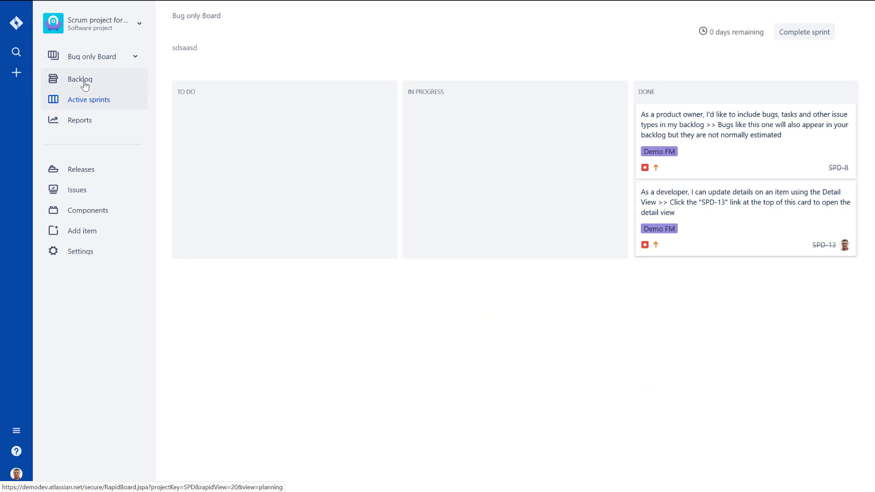
left_click(84, 86)
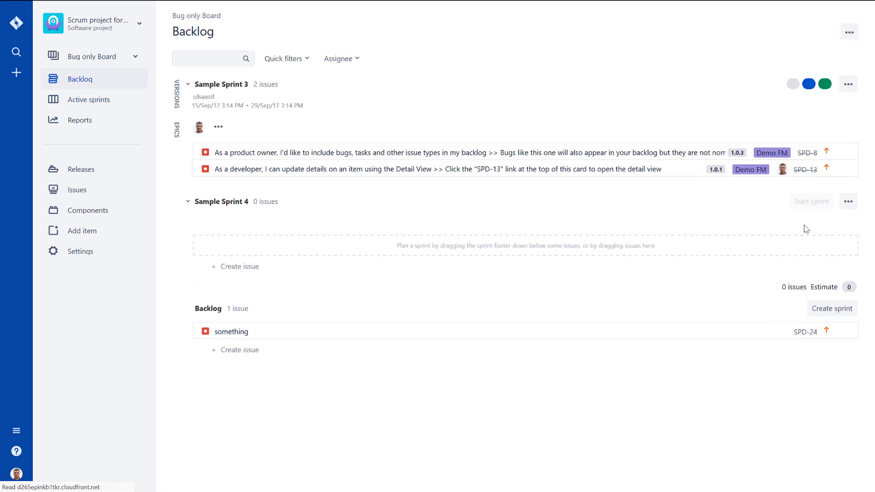
mouse_move(814, 207)
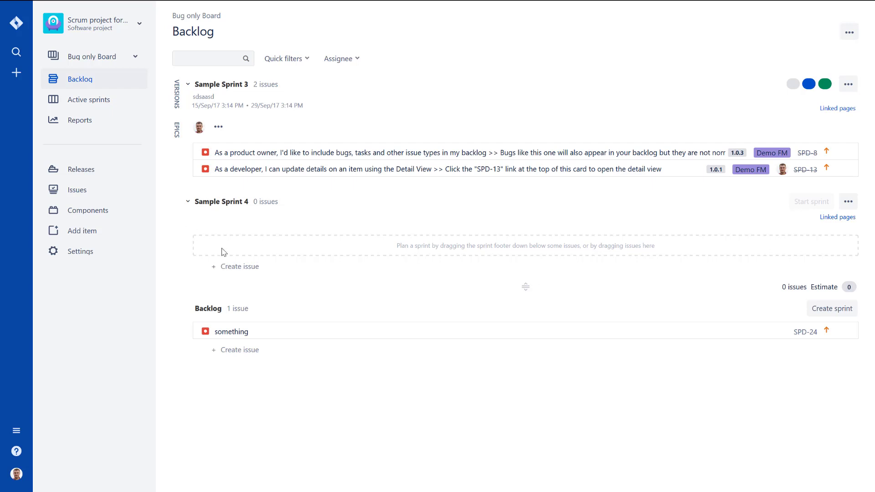
- Create a Story in Sample Scrum Project (SSP) from Sample Sprint 4, with summary "aa" and description "aaa"
left_click(211, 270)
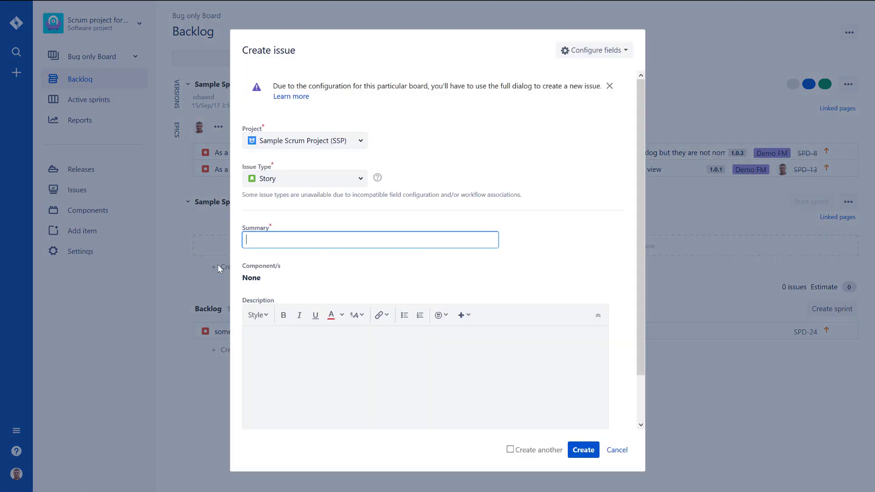
type("aa")
left_click(280, 354)
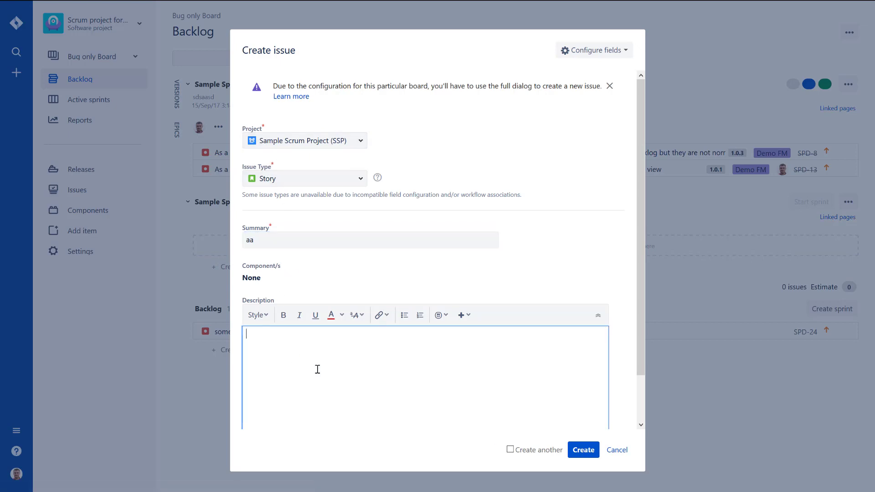
type("aaa")
left_click(585, 451)
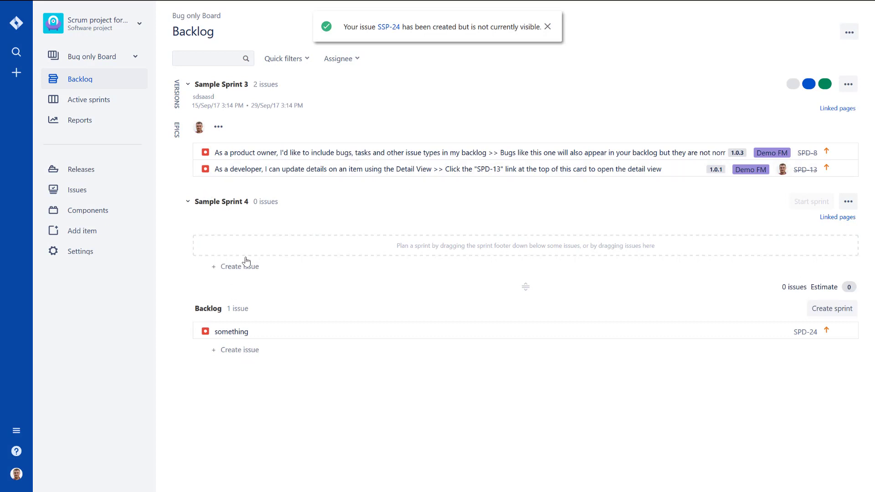
- Switch to the SPD board and start Sample Sprint 4 with a two-week duration
left_click(124, 58)
left_click(64, 112)
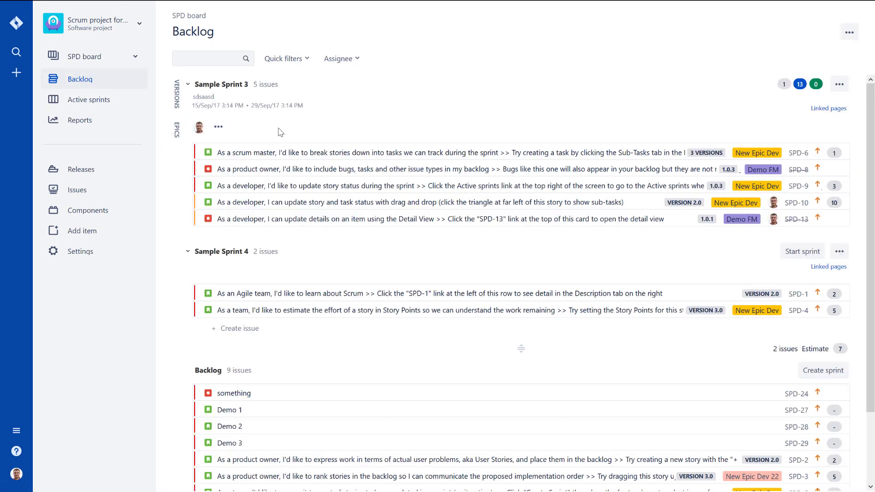
left_click(802, 252)
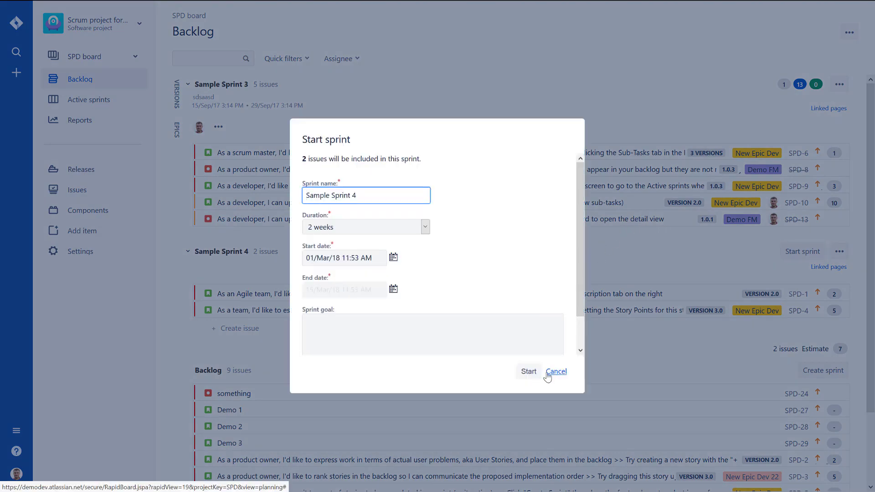
left_click(529, 371)
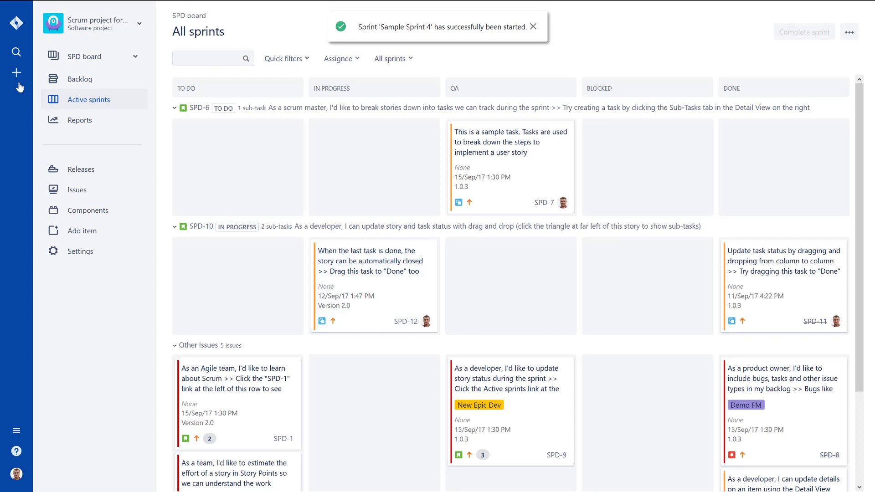
- Create another sprint in the SPD board's backlog and check whether it can be started
left_click(64, 81)
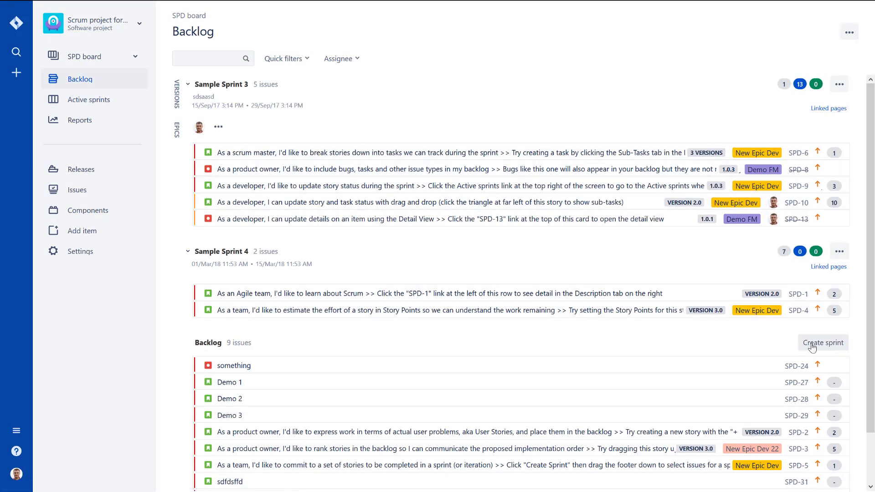
left_click(821, 343)
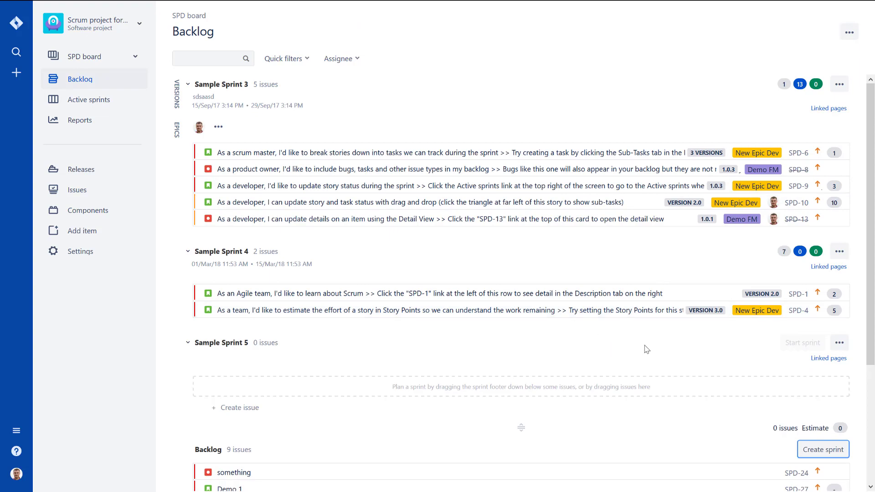
scroll(578, 304, "down", 3)
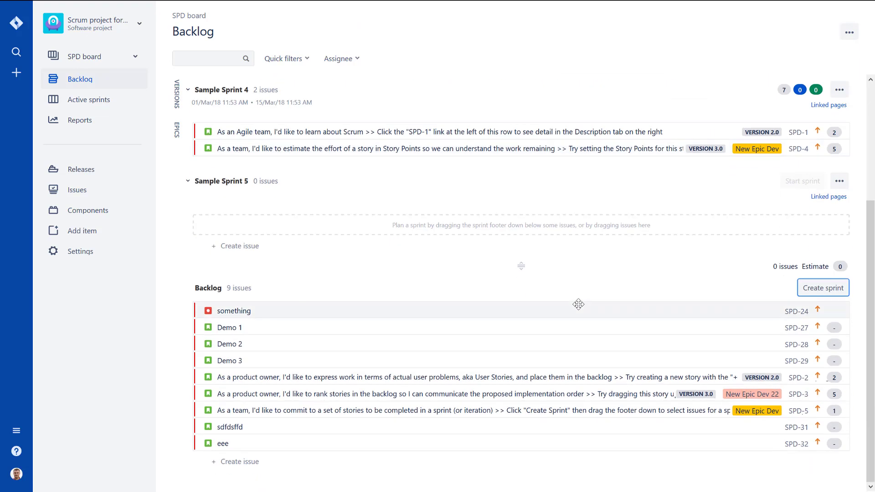
scroll(538, 322, "up", 3)
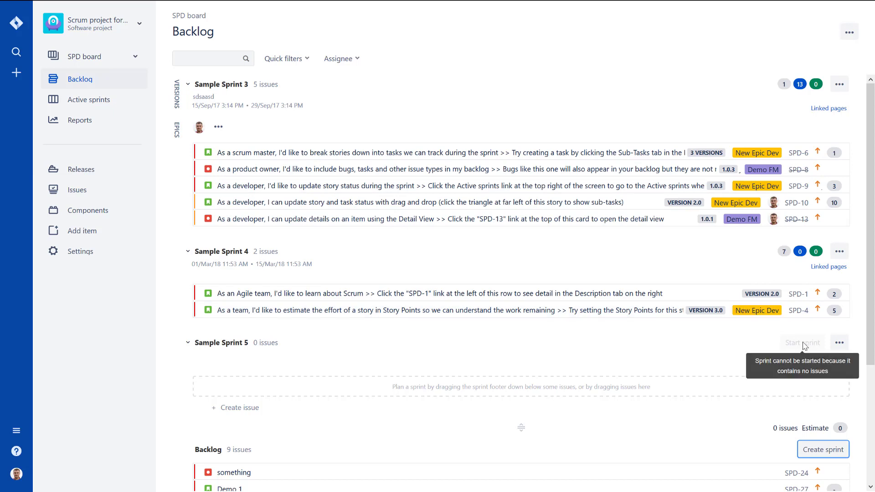
- Switch to the Python Scrum Project and start PSP Sprint 2 with a two-week duration
left_click(72, 27)
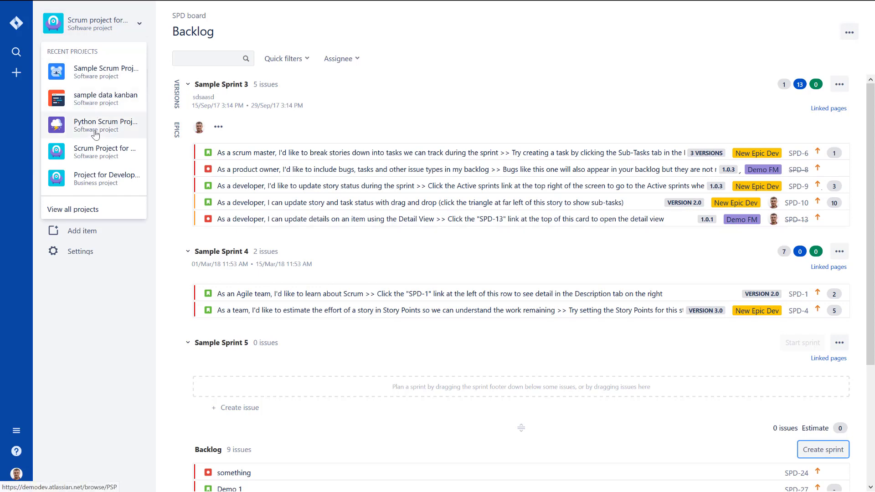
left_click(96, 135)
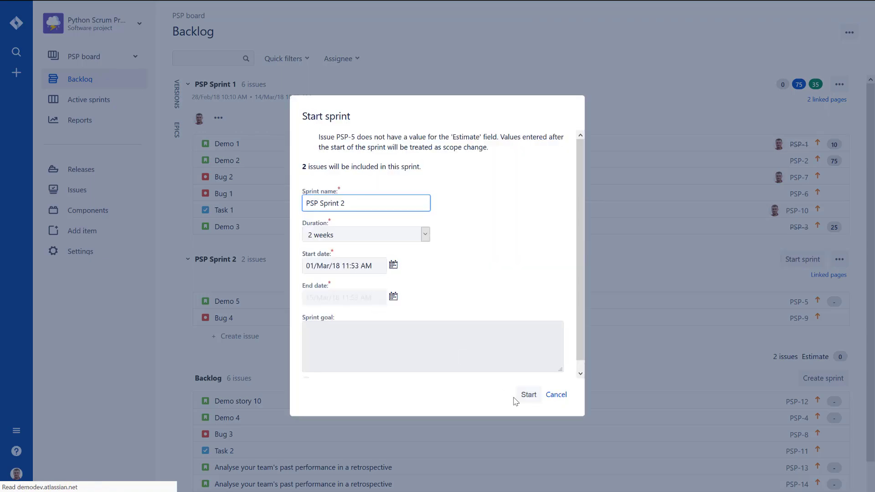
left_click(529, 395)
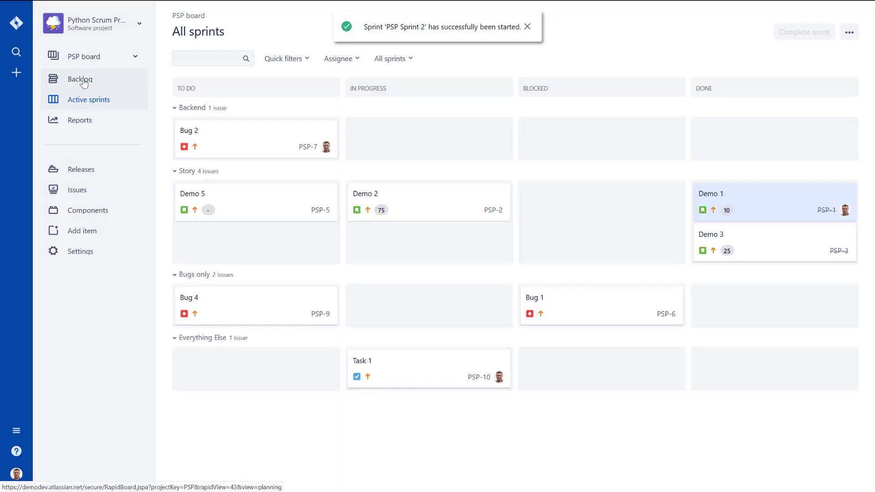
- Create a new sprint in the PSP board's backlog and move the Demo 4 issue into it
left_click(77, 81)
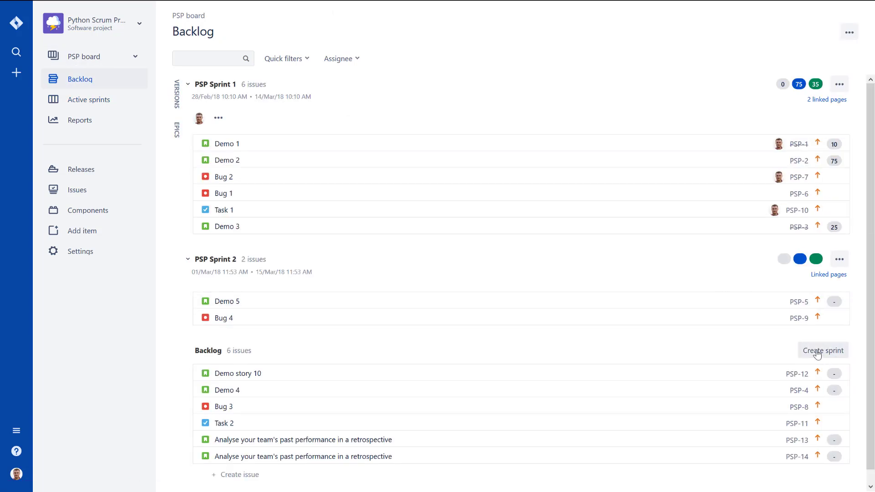
left_click(820, 354)
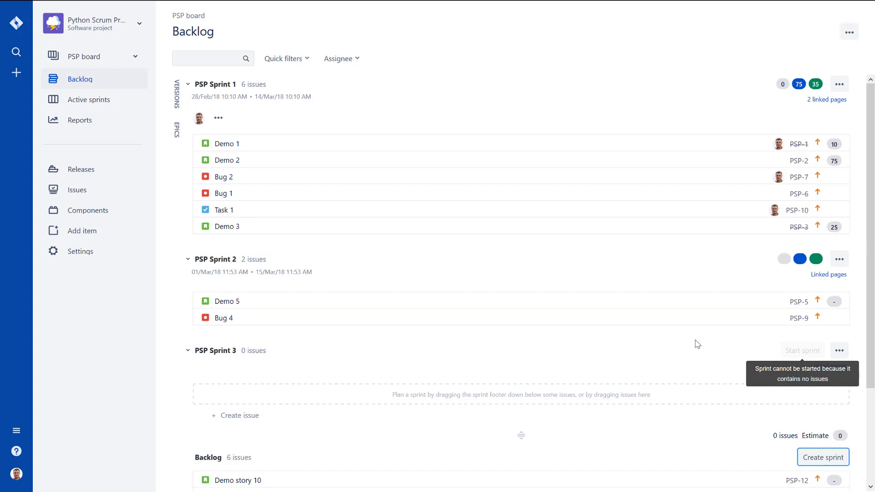
scroll(639, 361, "down", 3)
left_click_drag(249, 322, 244, 279)
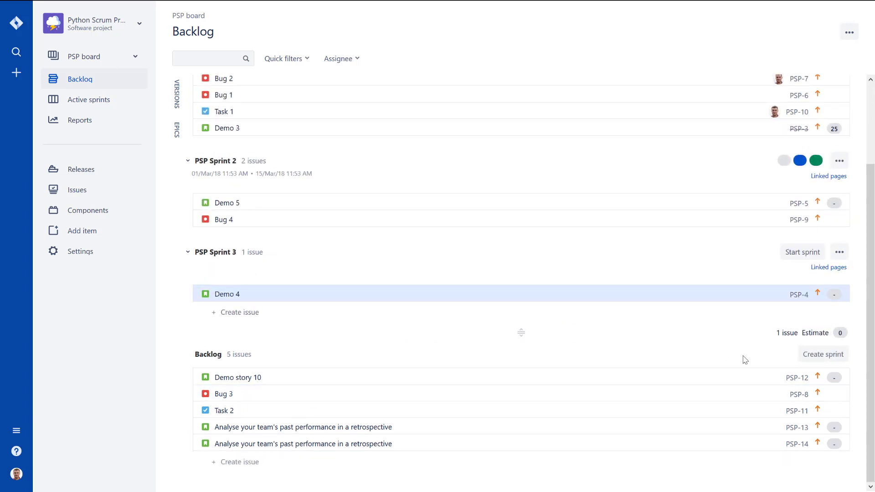
- Check whether PSP Sprint 3 can be started alongside the active sprints, leaving it unstarted
left_click(796, 251)
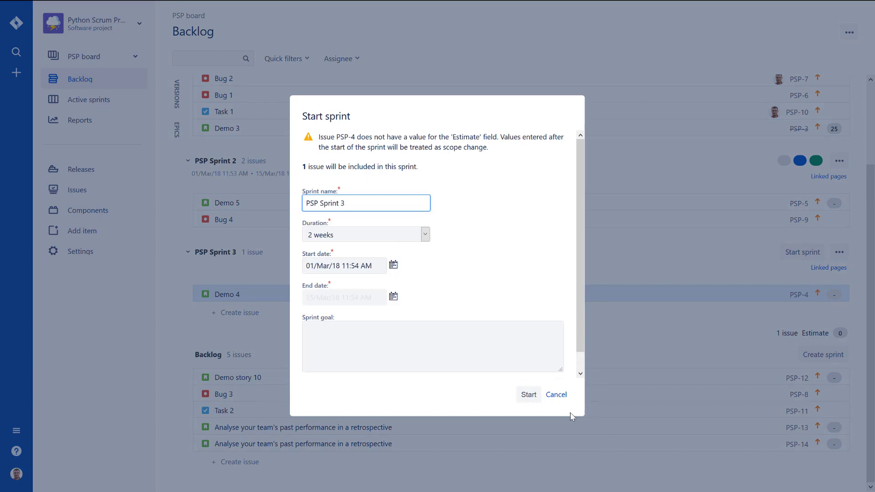
left_click(558, 395)
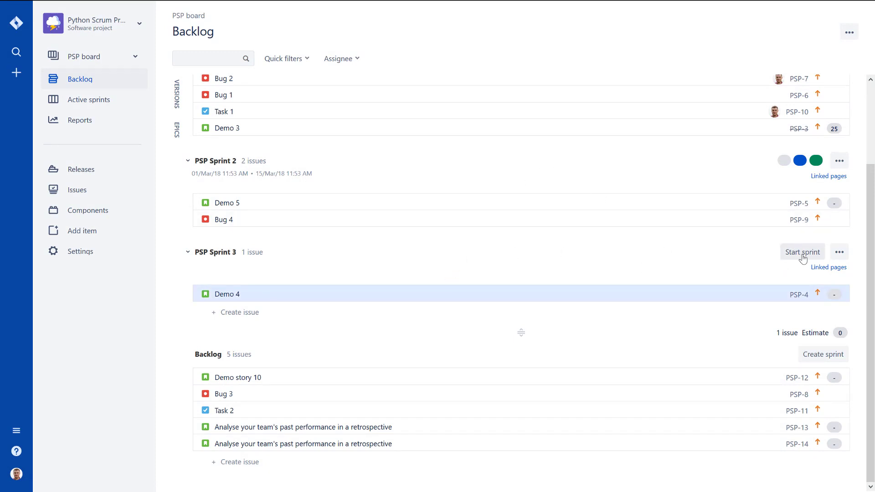
scroll(482, 208, "up", 2)
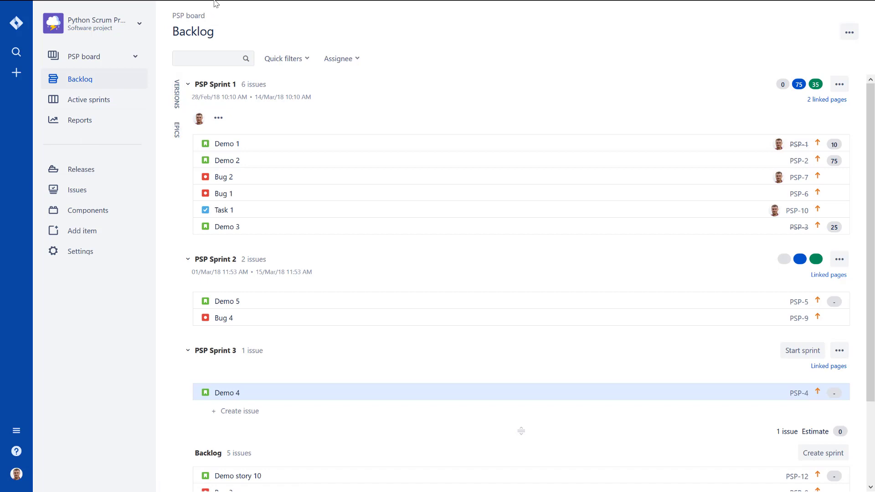
- Review the question list in the Google document, and open the Python Scrum Project's simplified workflow for editing from the project settings
left_click(283, 1)
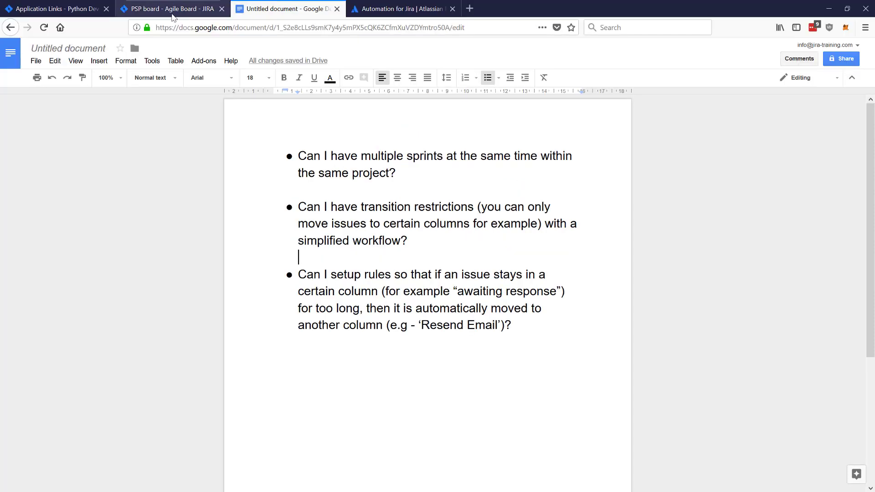
left_click(173, 8)
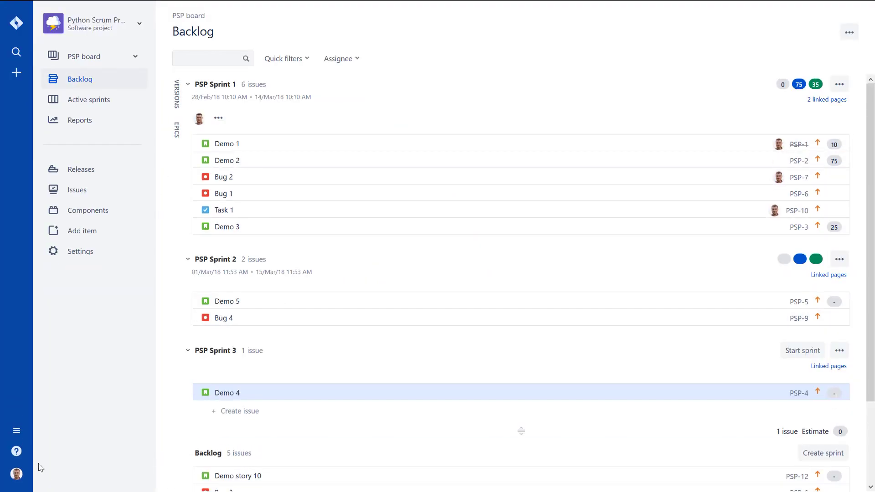
left_click(67, 262)
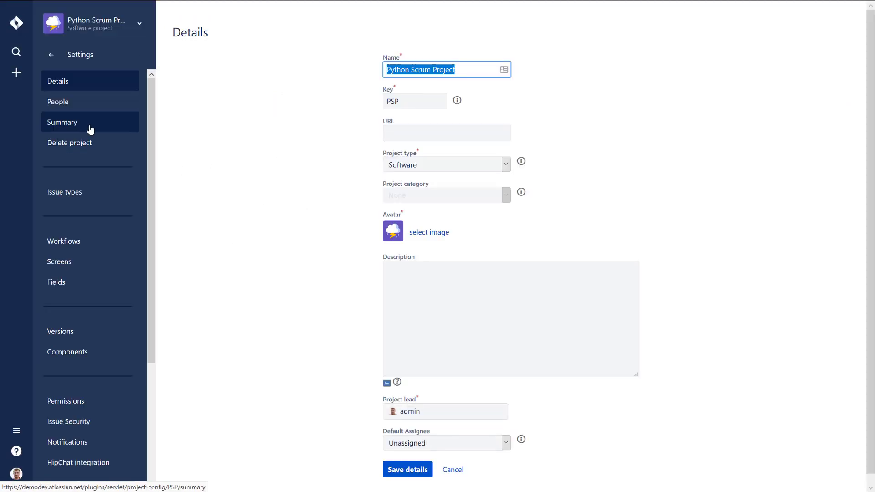
left_click(79, 245)
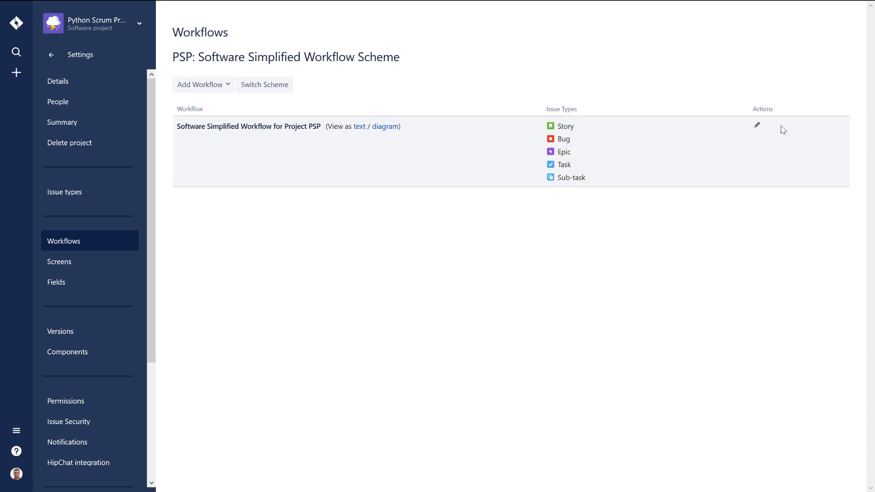
left_click(757, 125)
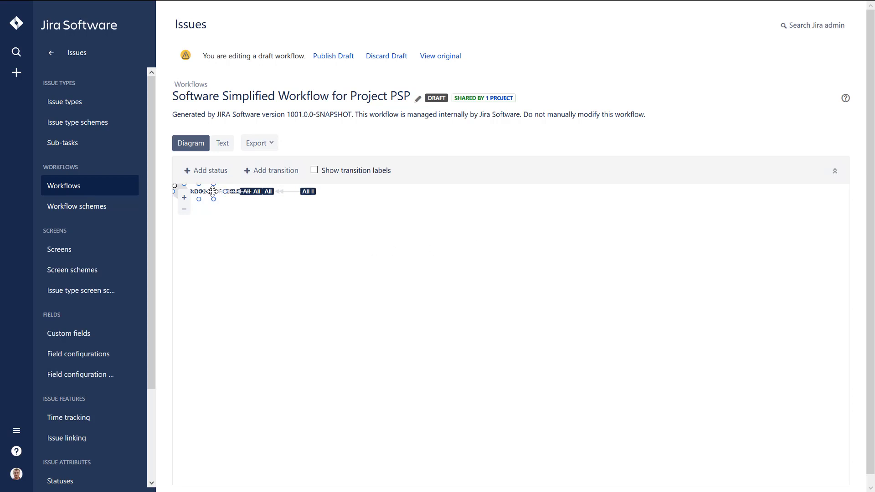
- Pull the Blocked, Waiting for the Dev Team and Waiting for a customer statuses out of the overlapping stack and hide transition labels
left_click_drag(213, 192, 341, 294)
left_click_drag(213, 192, 381, 262)
left_click_drag(341, 296, 462, 375)
left_click_drag(385, 263, 407, 314)
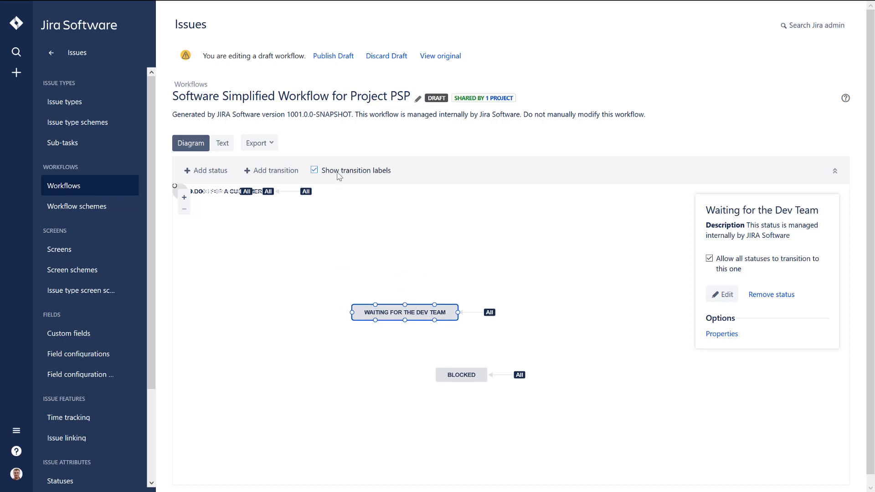
left_click(339, 176)
left_click_drag(228, 192, 410, 265)
- Shift the Blocked status under Waiting for the Dev Team and place the Done status at the end of the diagram
left_click(451, 372)
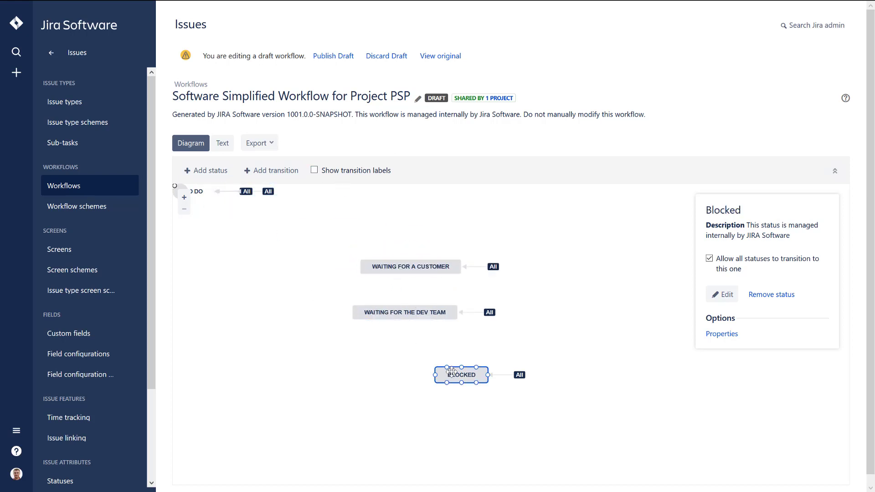
left_click_drag(451, 372, 403, 378)
left_click_drag(213, 203, 425, 283)
left_click_drag(433, 433, 433, 447)
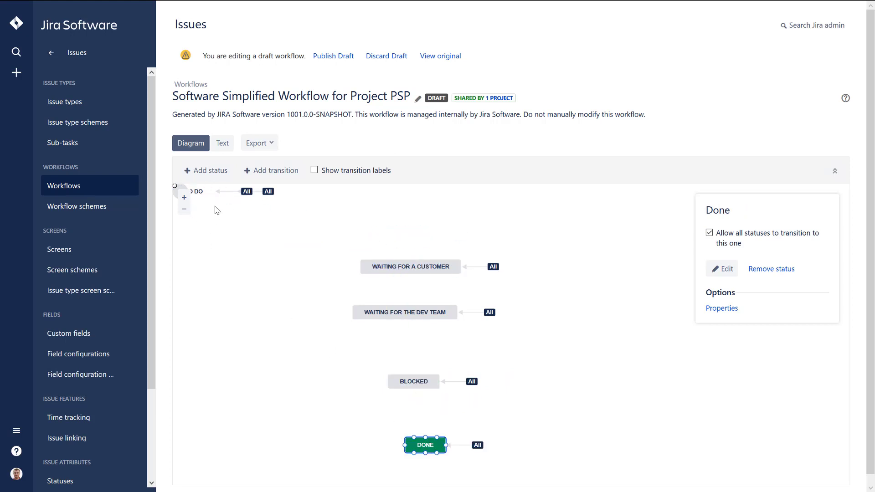
- Separate the In Progress and To Do statuses from the stack and line them up with the two waiting statuses
left_click_drag(210, 194, 427, 247)
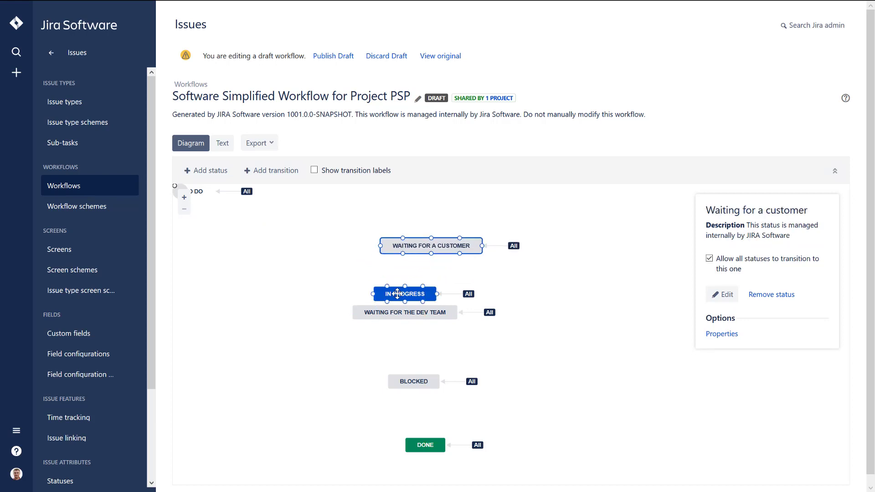
left_click_drag(397, 294, 438, 280)
left_click_drag(435, 310, 460, 322)
left_click_drag(195, 191, 431, 214)
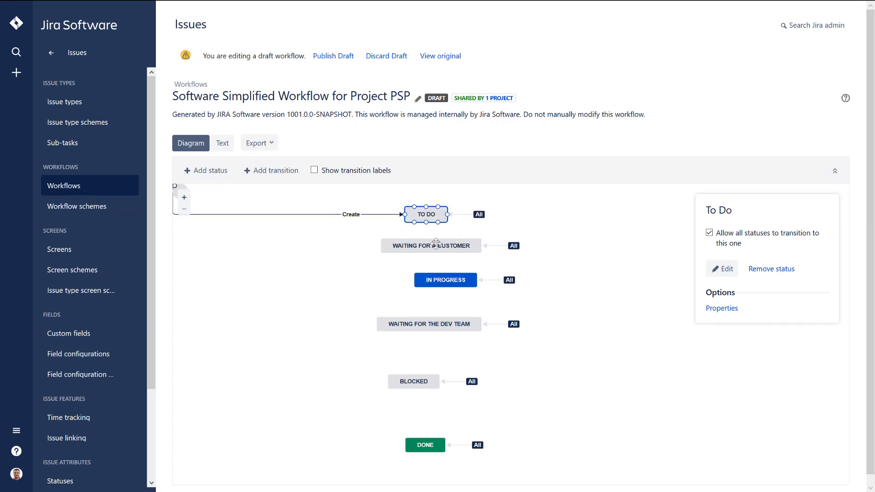
- Place the start node above To Do and arrange In Progress, the waiting statuses, Blocked and Done beneath it in one column
left_click_drag(436, 243, 420, 258)
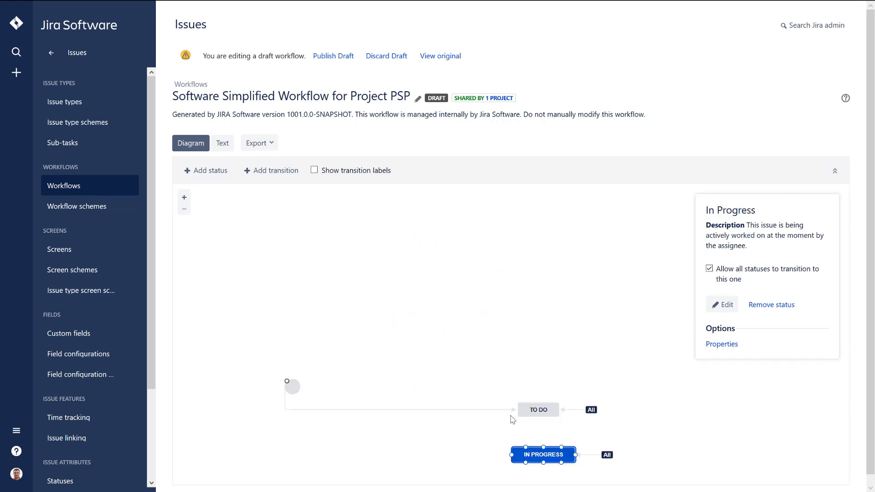
left_click_drag(218, 219, 470, 206)
left_click_drag(465, 330, 465, 315)
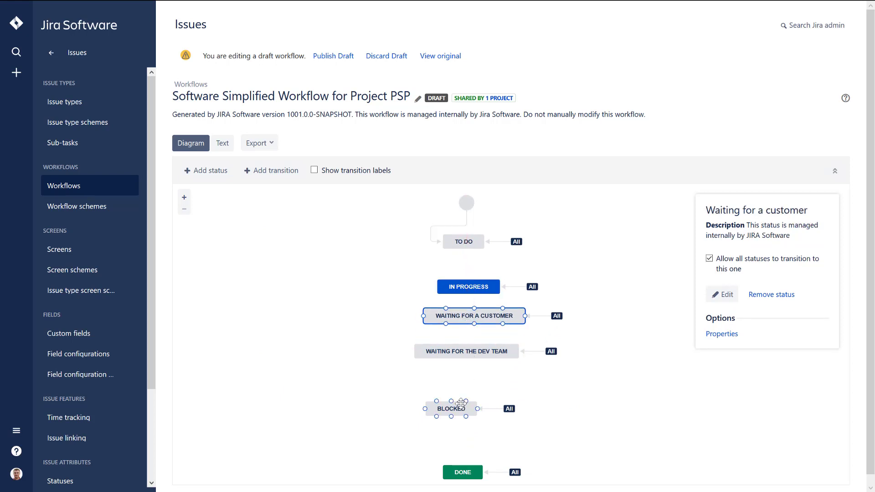
left_click(452, 408)
left_click_drag(451, 409, 470, 385)
left_click_drag(465, 474, 479, 420)
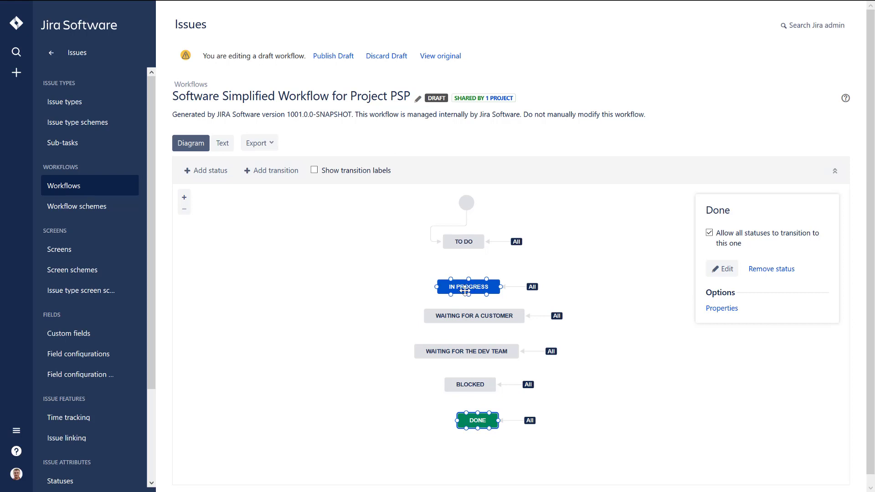
- Delete the global All transition into In Progress and move that status closer to To Do
left_click(516, 287)
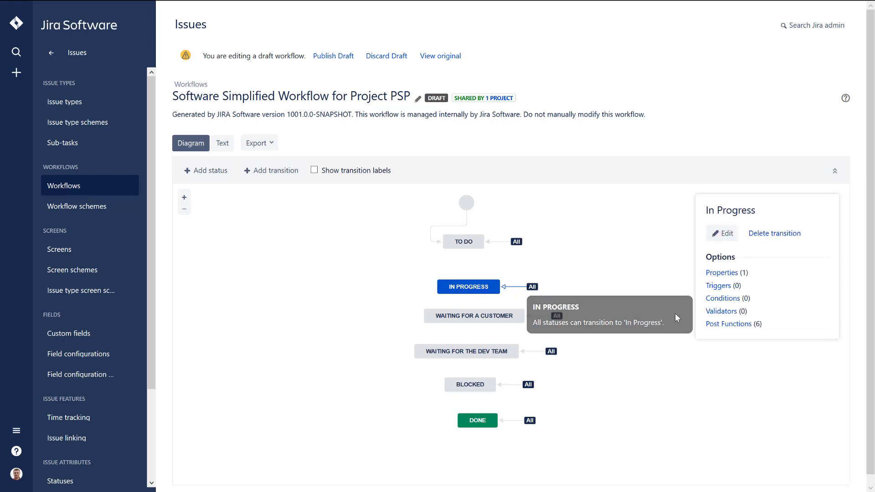
left_click(775, 234)
left_click(519, 273)
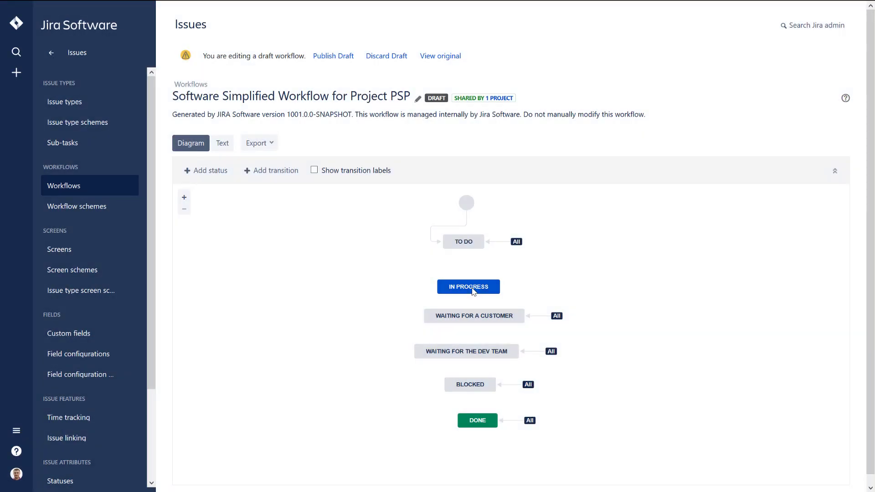
left_click(473, 276)
- Try to add a transition named "Start progrsss" from To Do to In Progress
left_click(467, 248)
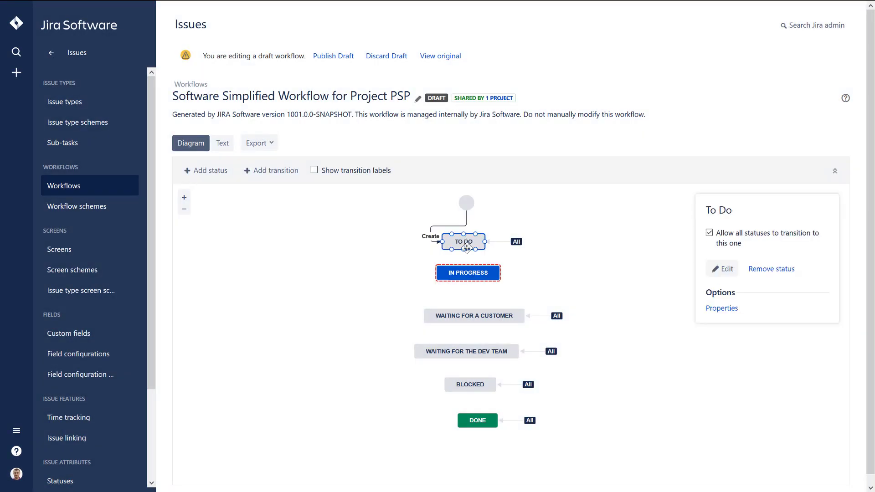
left_click_drag(463, 250, 469, 278)
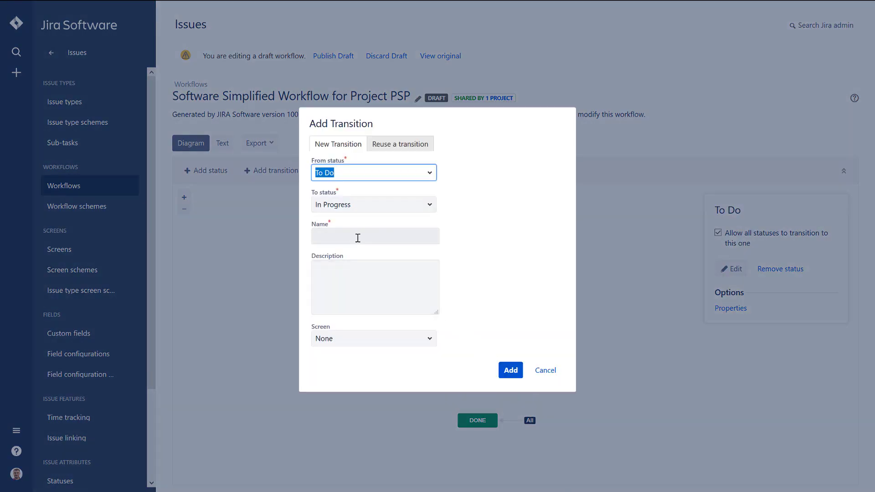
left_click(358, 239)
type("Start progrsss")
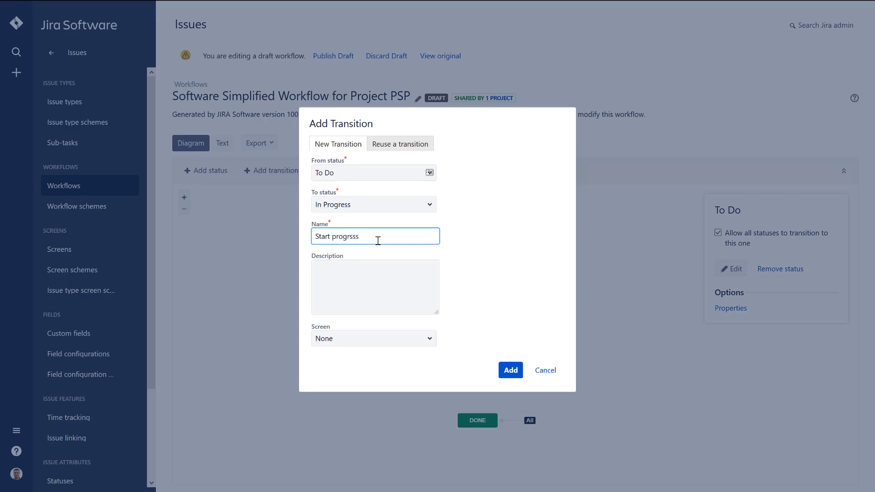
left_click(510, 371)
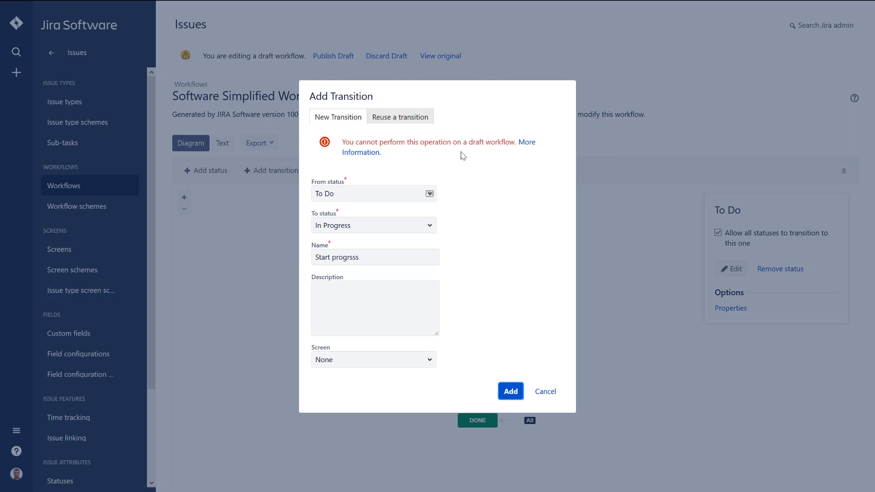
left_click(543, 392)
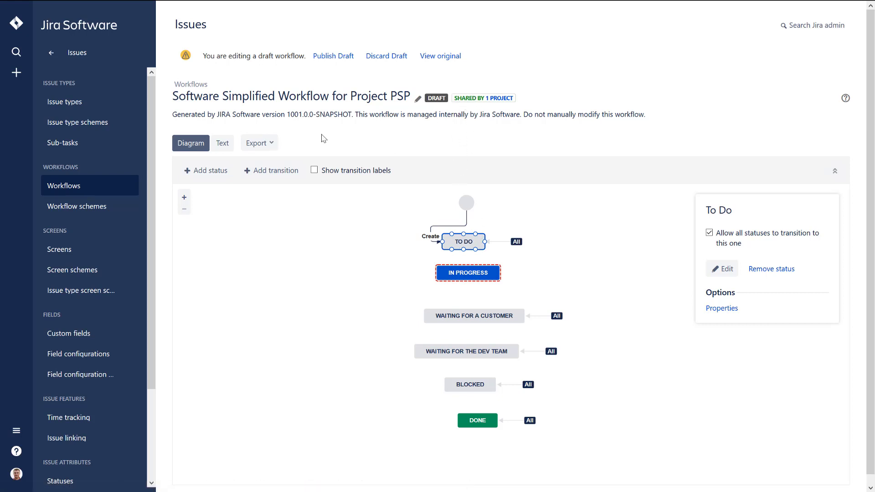
- Publish the draft workflow for Project PSP, saving a backup copy
left_click(321, 58)
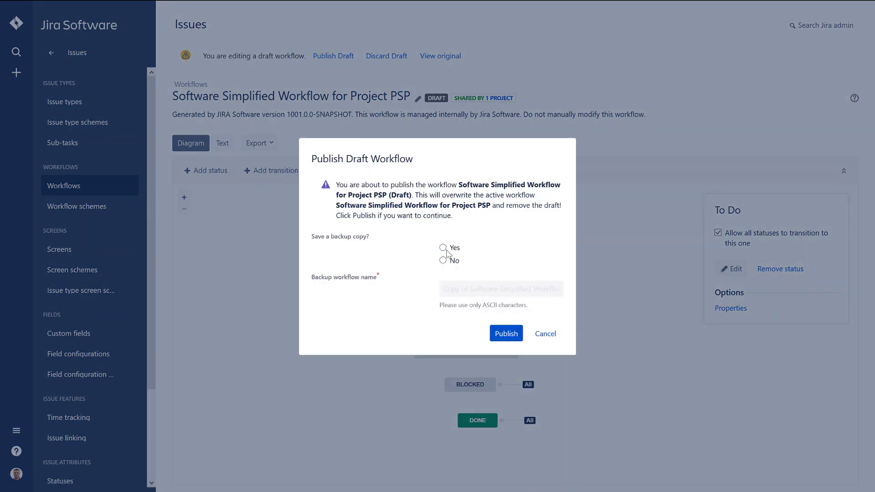
left_click(443, 248)
left_click(502, 335)
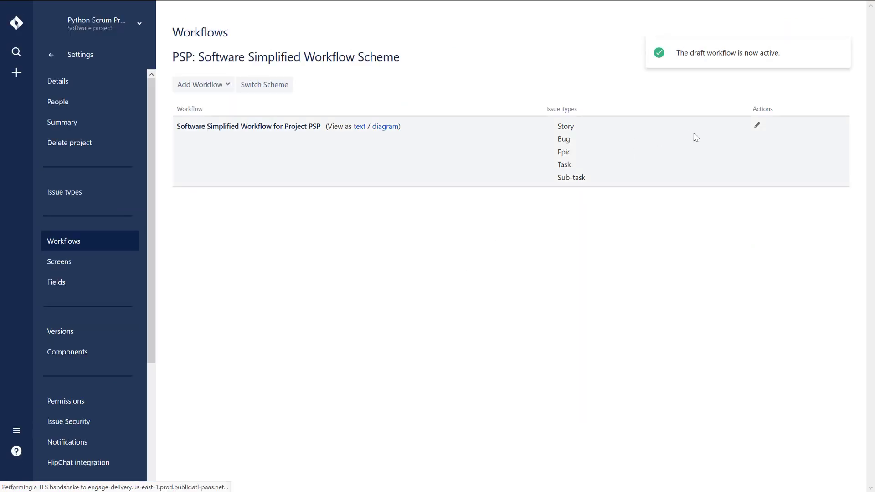
- Reopen the published PSP workflow for editing and retry adding the "Start progrsss" transition from To Do to In Progress
left_click(759, 131)
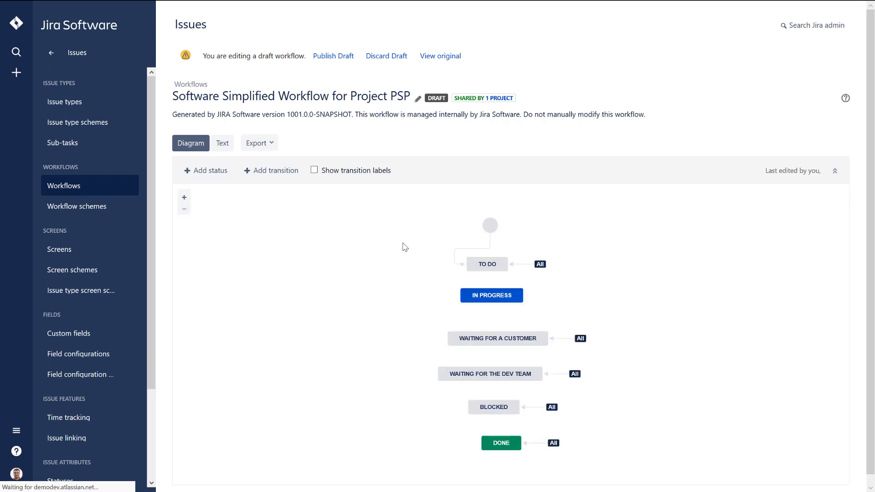
left_click(484, 272)
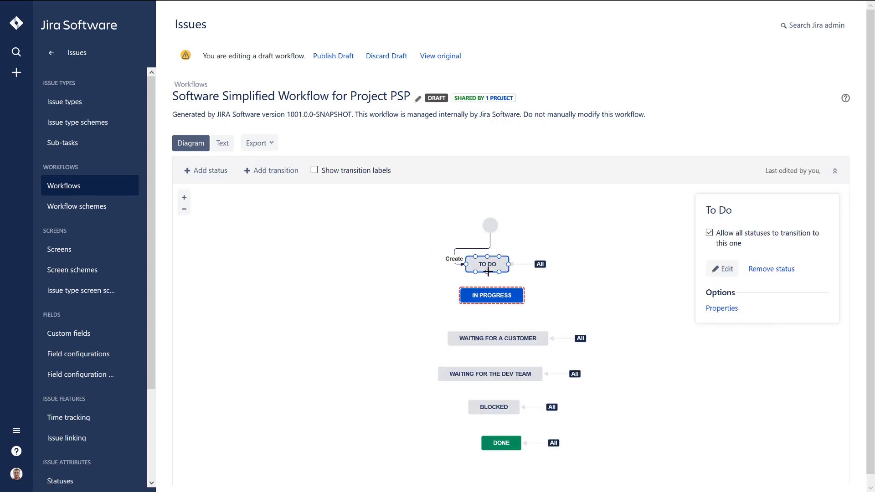
left_click_drag(485, 272, 491, 294)
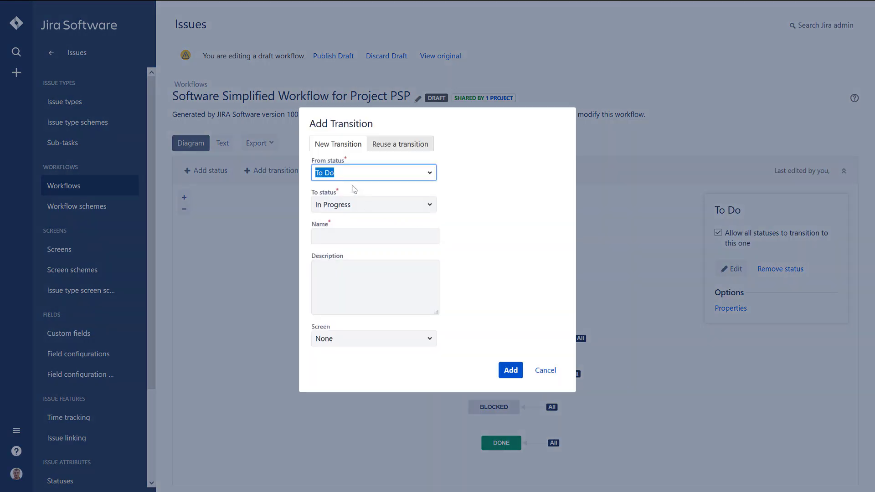
left_click(365, 235)
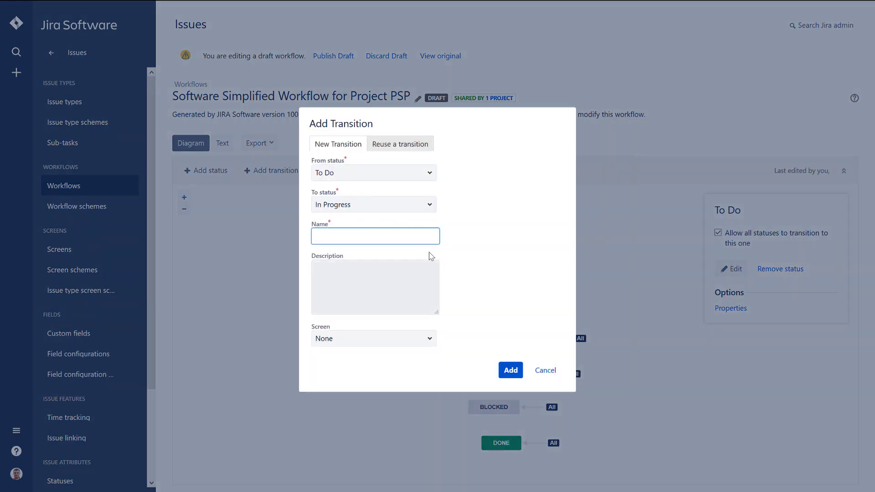
type("Start")
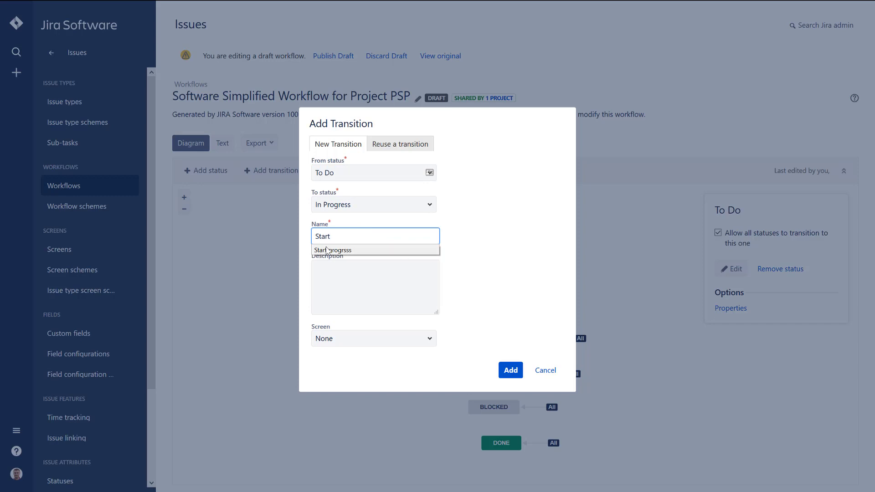
left_click(430, 251)
left_click(513, 378)
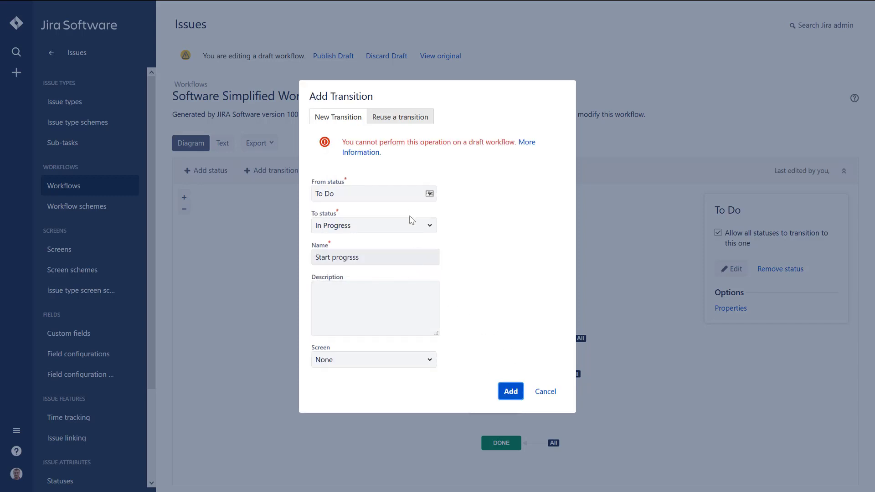
- Examine the option to reuse a transition and the destination statuses offered for a new transition
left_click(400, 117)
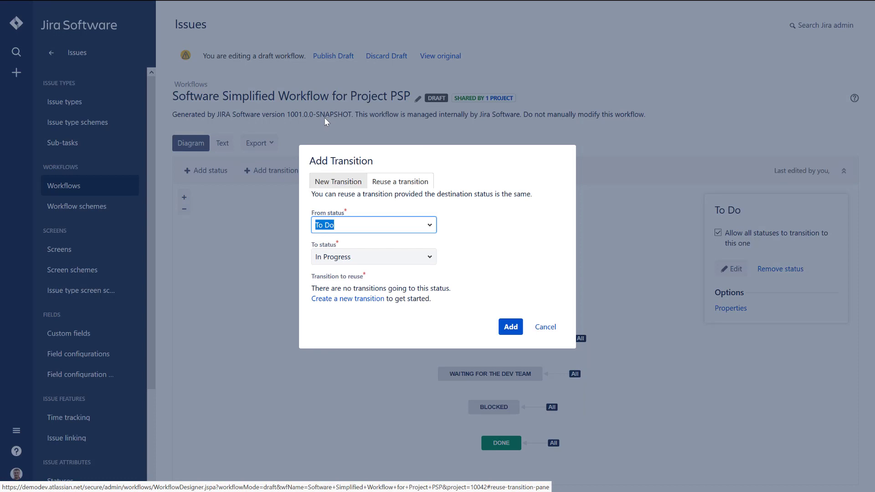
left_click(332, 184)
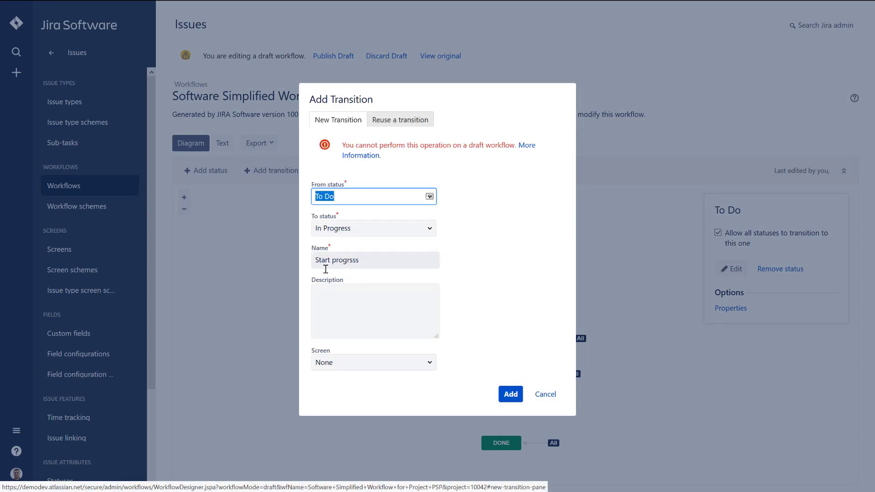
left_click(346, 226)
left_click(349, 227)
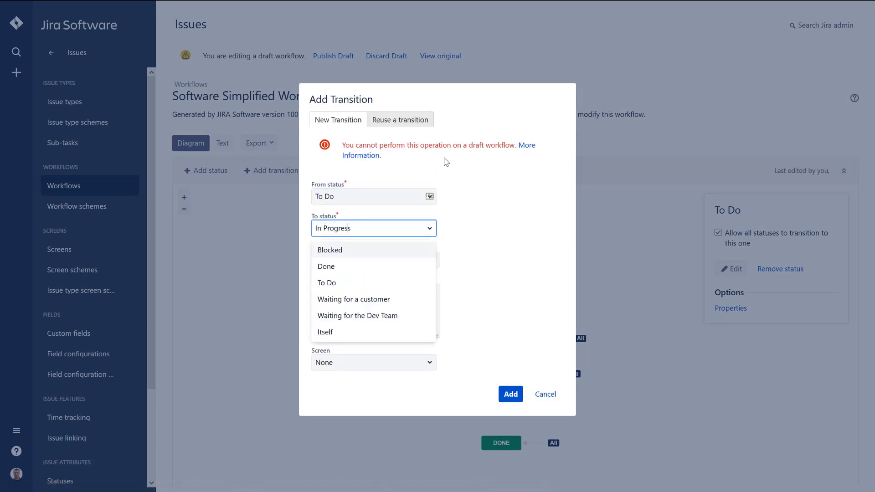
left_click(445, 163)
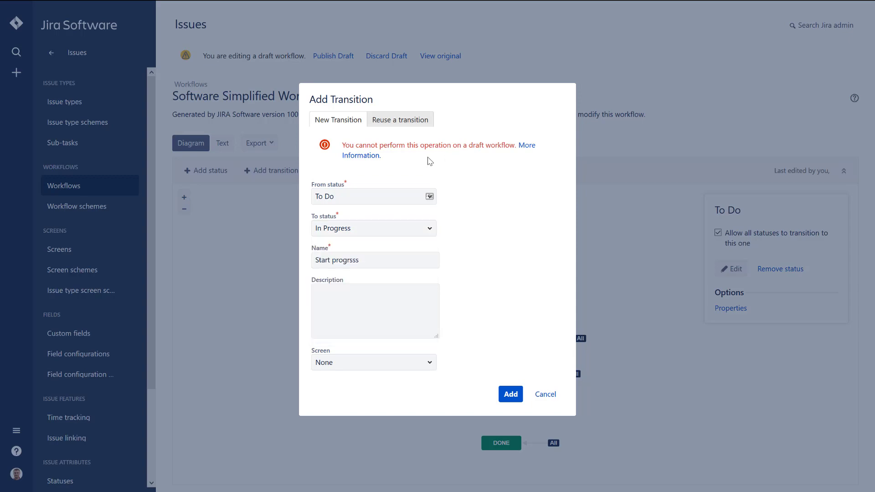
- Consult the Working with workflows documentation about draft workflow restrictions, and cancel adding the "Start progrsss" transition
left_click(370, 155)
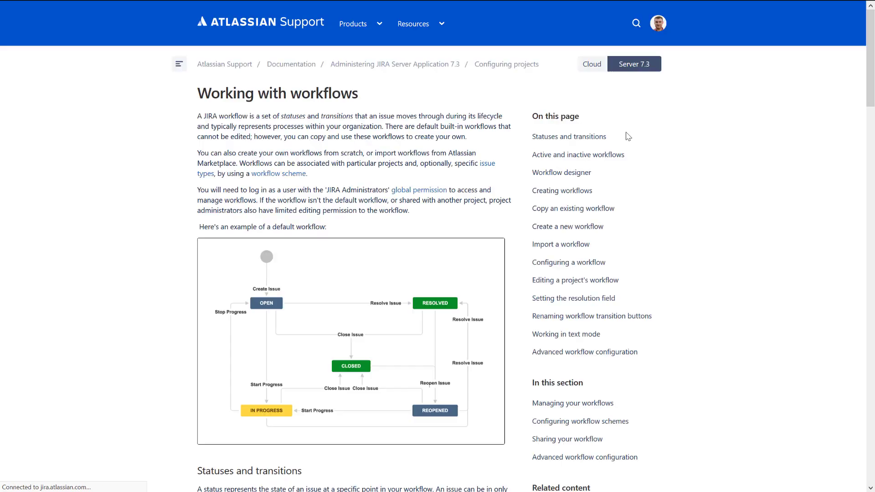
scroll(164, 273, "down", 12)
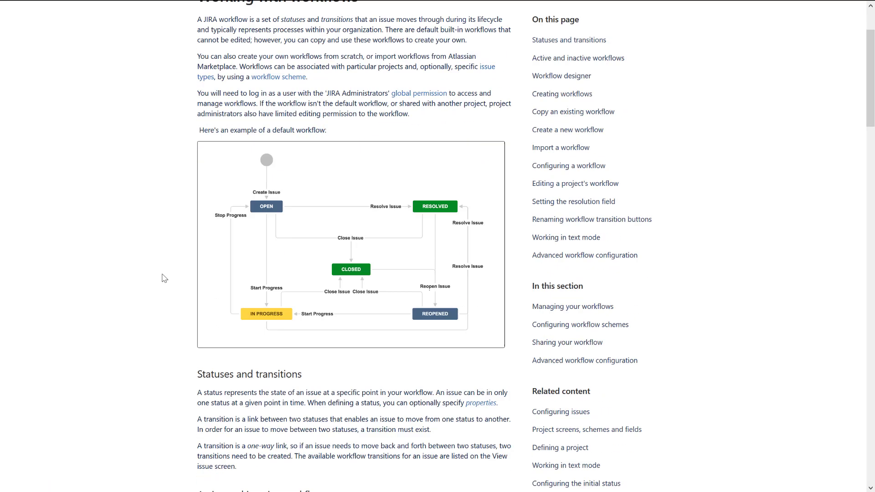
mouse_move(300, 2)
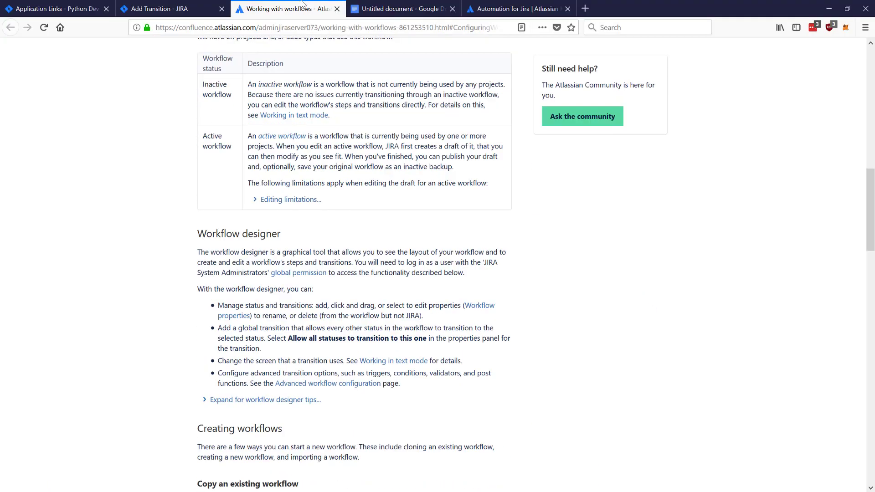
left_click(159, 9)
left_click(545, 391)
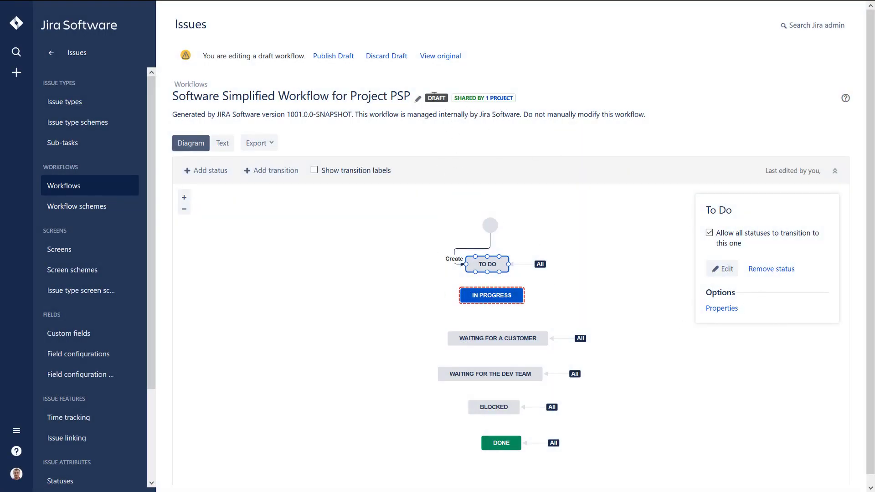
- Publish the draft Software Simplified Workflow for Project PSP again, choosing to save a backup copy
left_click(335, 57)
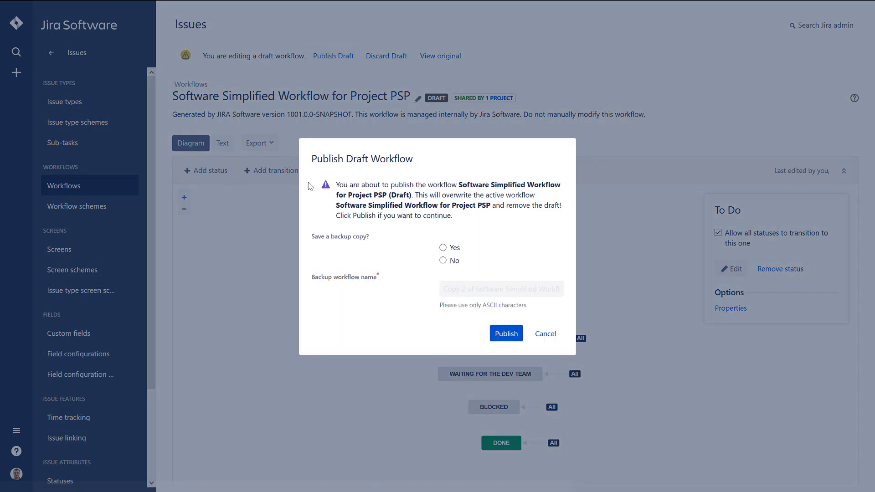
left_click(443, 248)
left_click(492, 334)
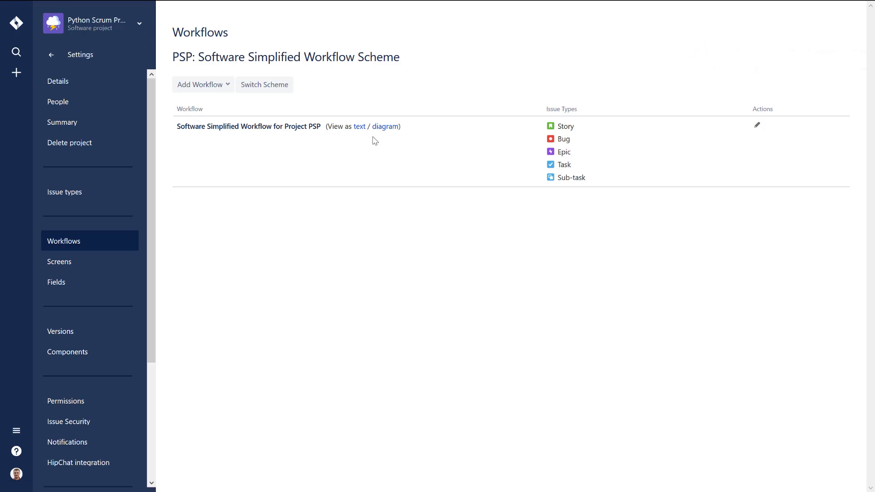
- Switch to the Google Docs question list and highlight the third question about automatically moving issues that stay too long in a column
left_click(278, 11)
left_click(384, 11)
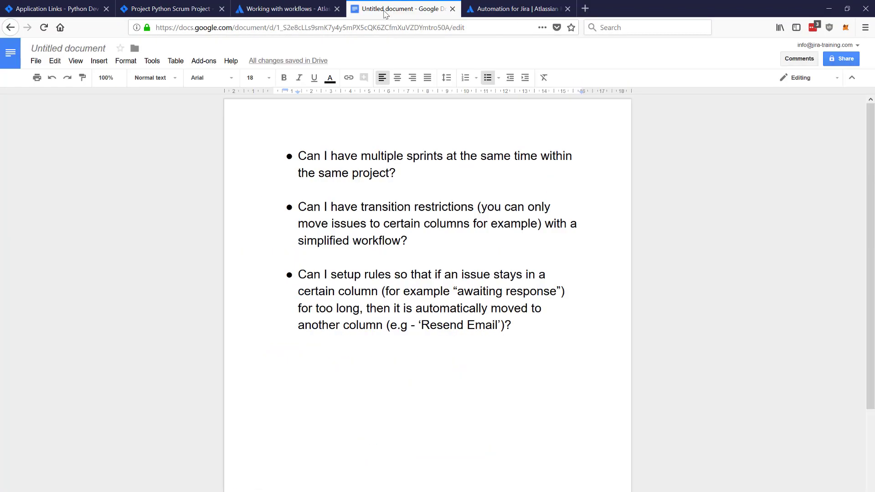
key("F11")
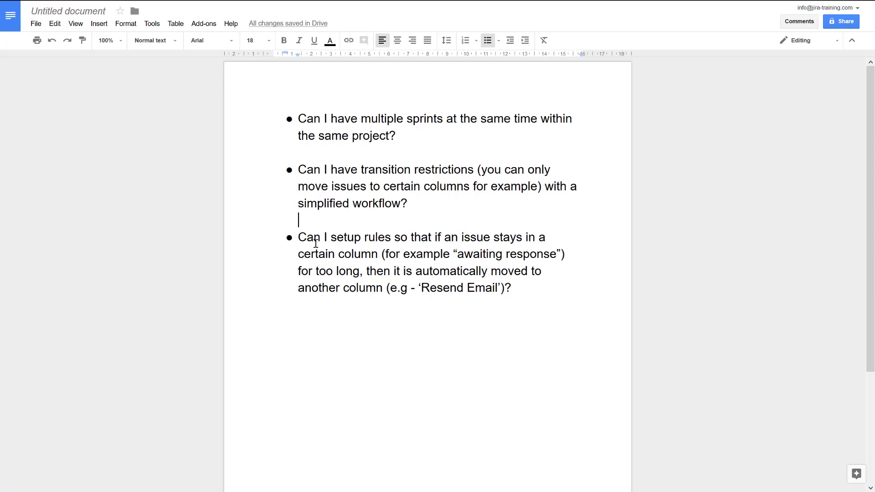
mouse_move(299, 236)
left_mouse_down()
mouse_move(420, 295)
mouse_move(519, 299)
mouse_move(303, 242)
mouse_move(302, 233)
left_mouse_up()
left_click(513, 289)
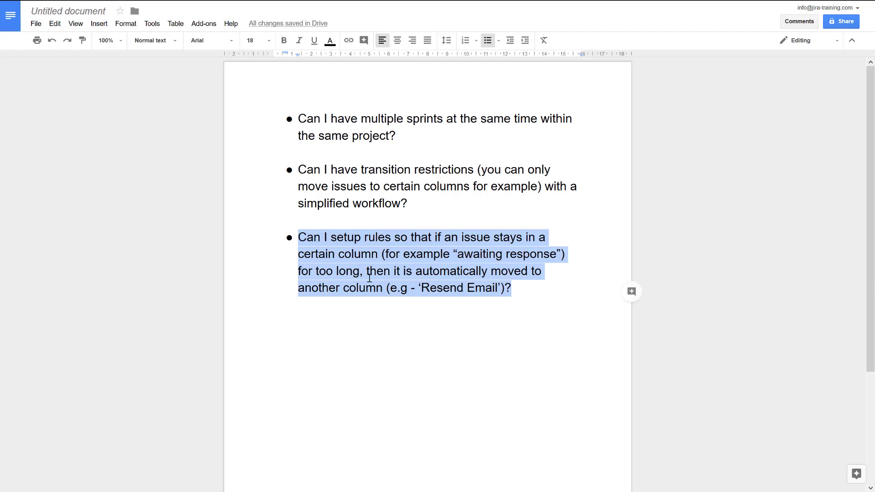
- Review the Automation for Jira listing on Atlassian Marketplace, checking its hosting options, triggers and popular use cases
left_click(525, 10)
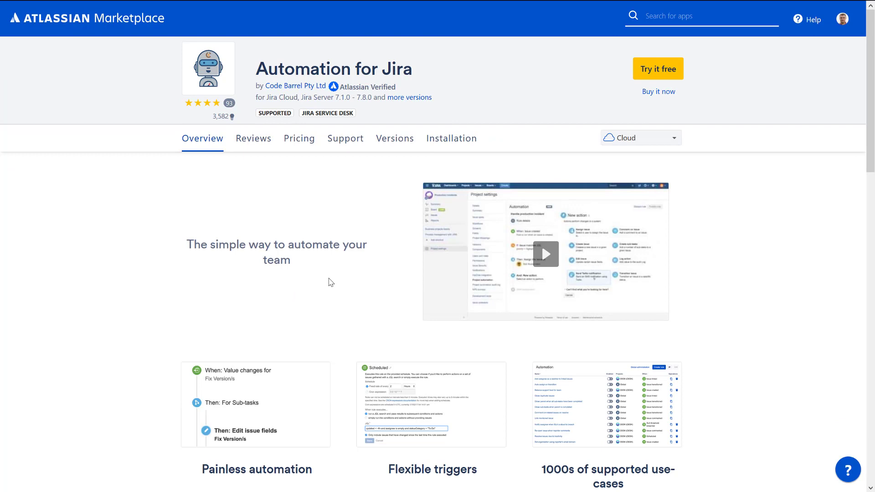
left_click(640, 137)
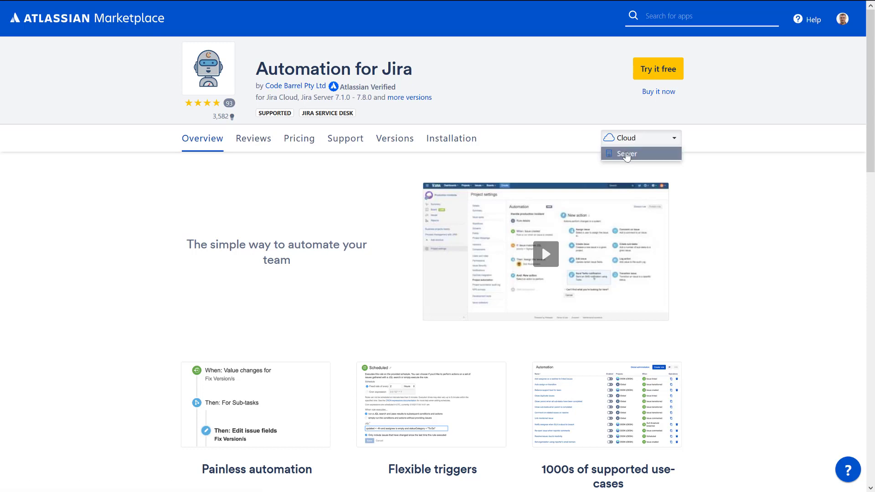
left_click(387, 175)
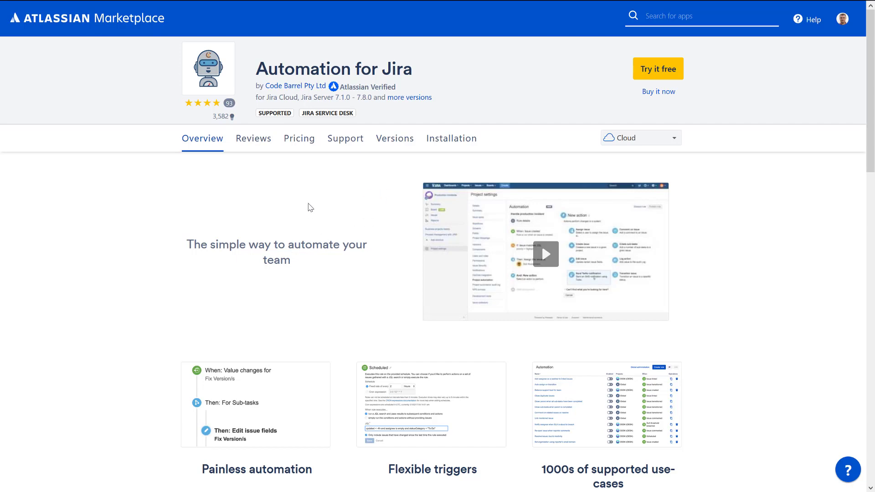
scroll(309, 207, "down", 4)
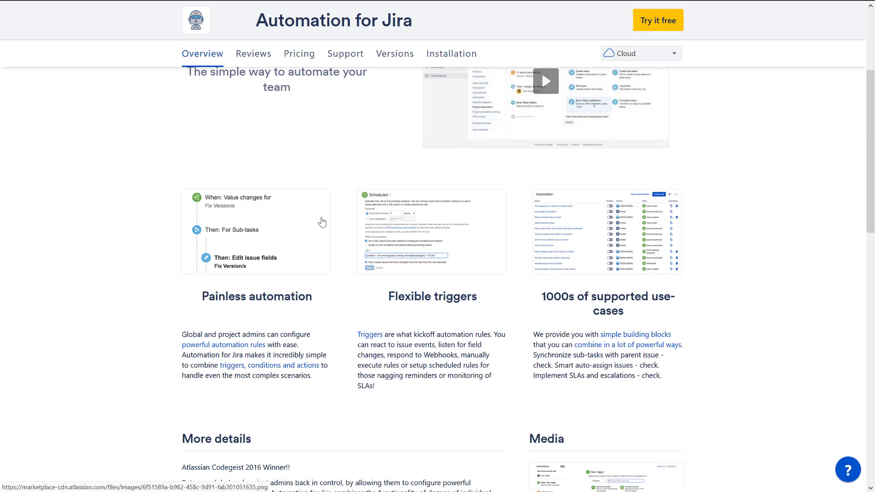
scroll(310, 228, "down", 1)
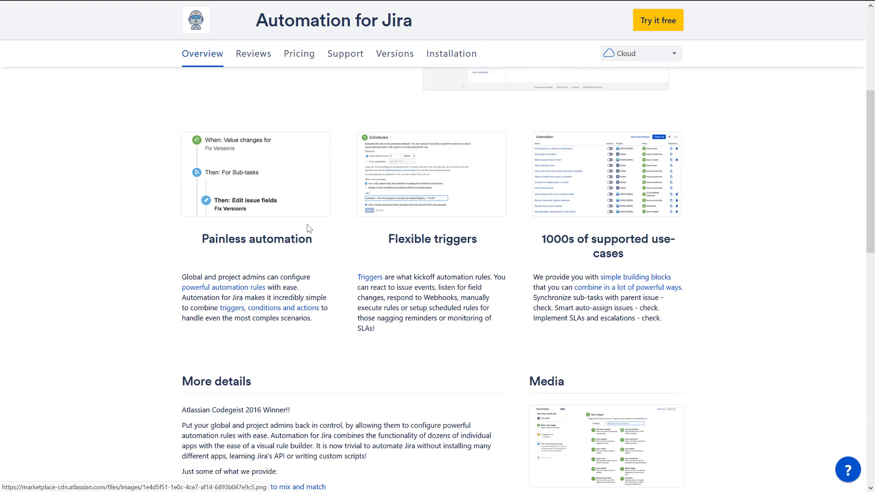
scroll(349, 225, "down", 3)
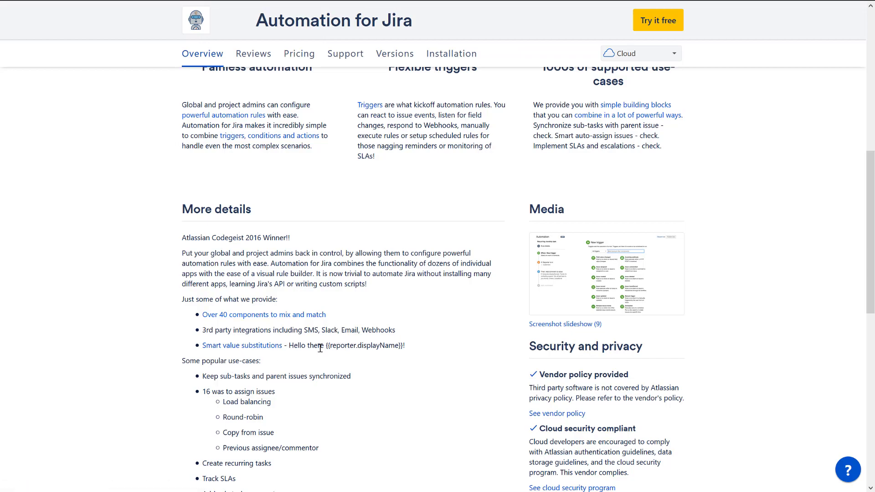
scroll(340, 331, "down", 5)
scroll(347, 349, "up", 4)
scroll(343, 364, "up", 10)
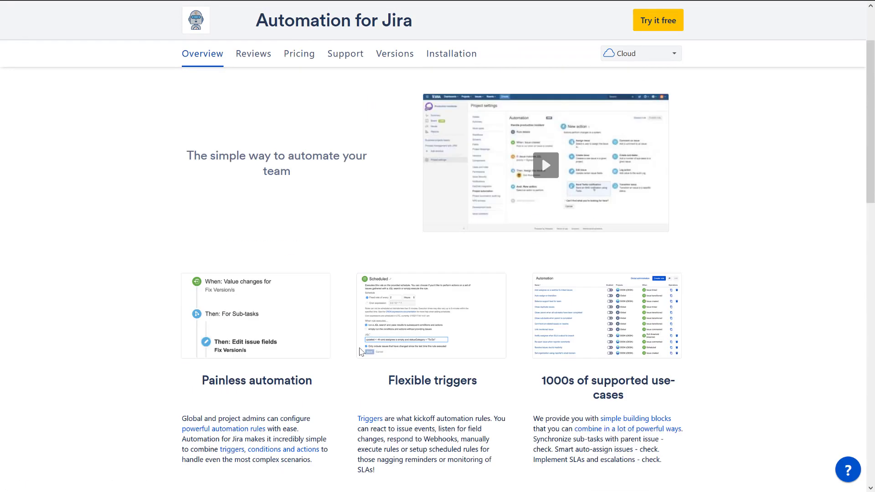
- Return to Jira, open the sample data kanban project's board, and check how long Backlog cards SDK-5 and SDK-1 have been in their column
mouse_move(365, 1)
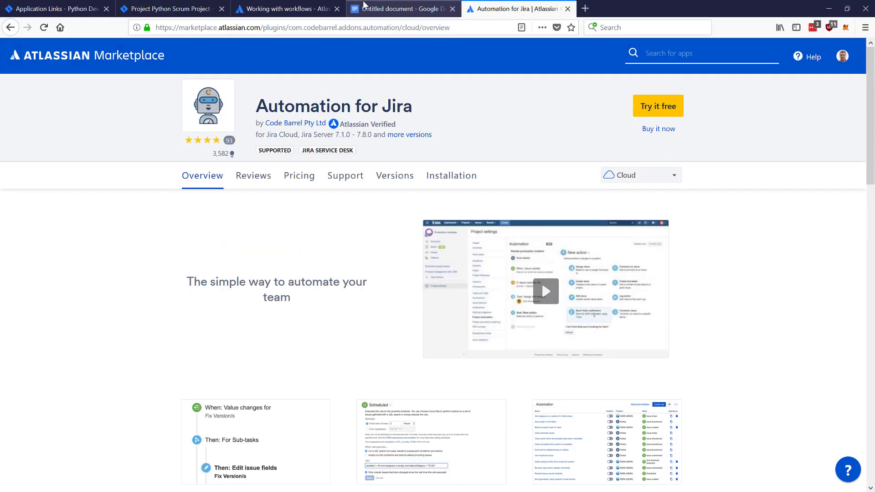
left_click(272, 8)
left_click(195, 9)
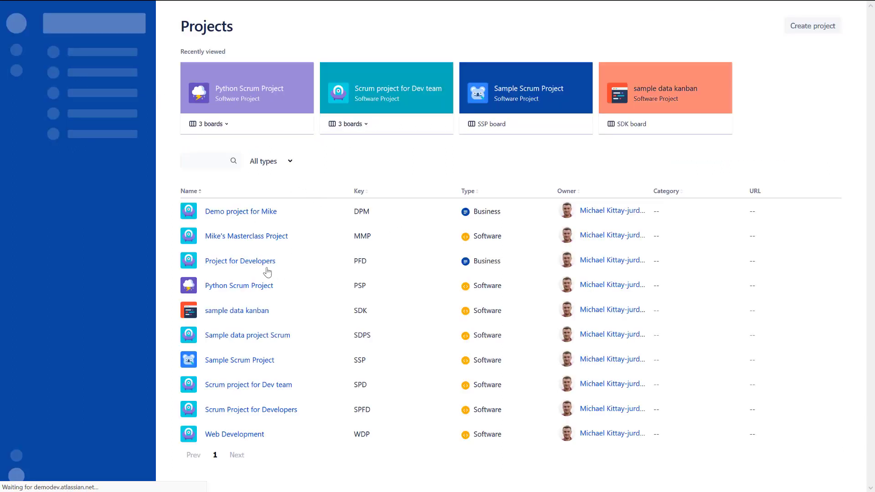
left_click(251, 310)
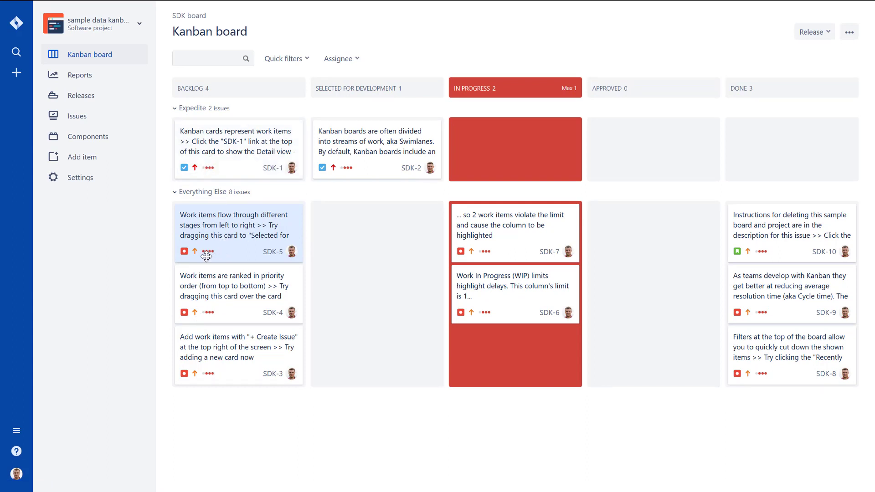
mouse_move(204, 251)
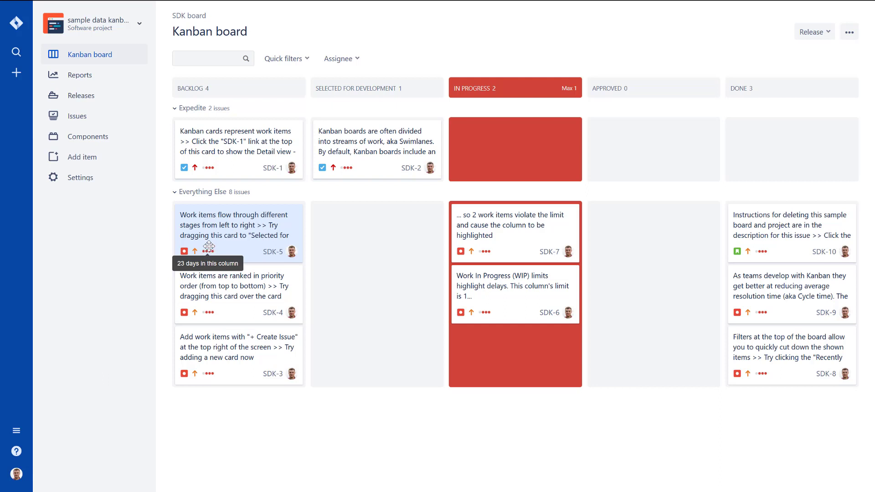
mouse_move(213, 167)
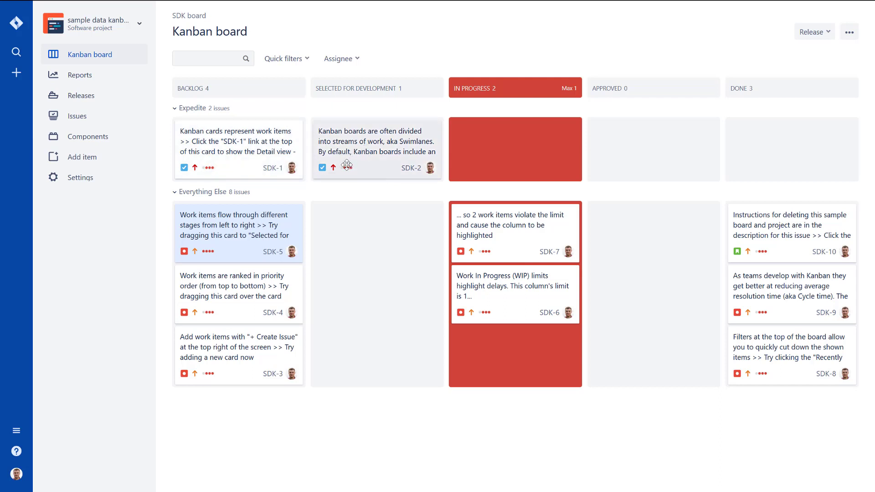
- Move card SDK-2 from Selected for Development to Approved in the Expedite swimlane
left_click_drag(351, 163, 358, 133)
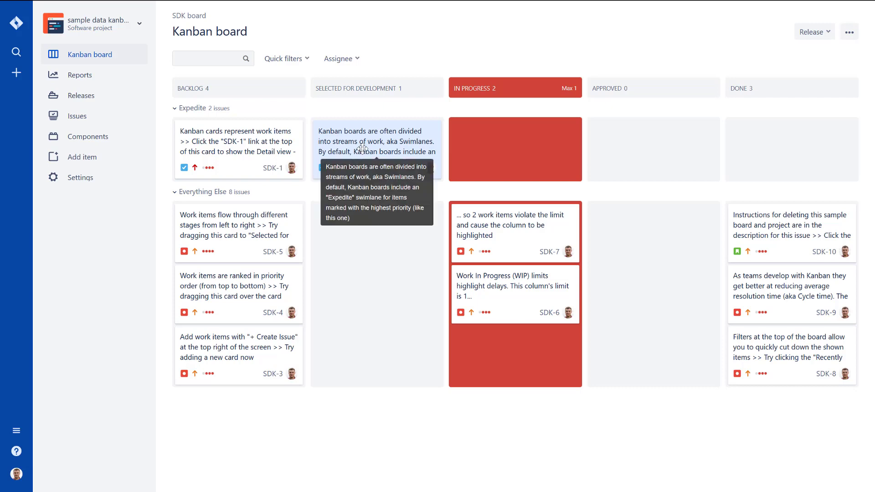
left_click_drag(362, 149, 638, 152)
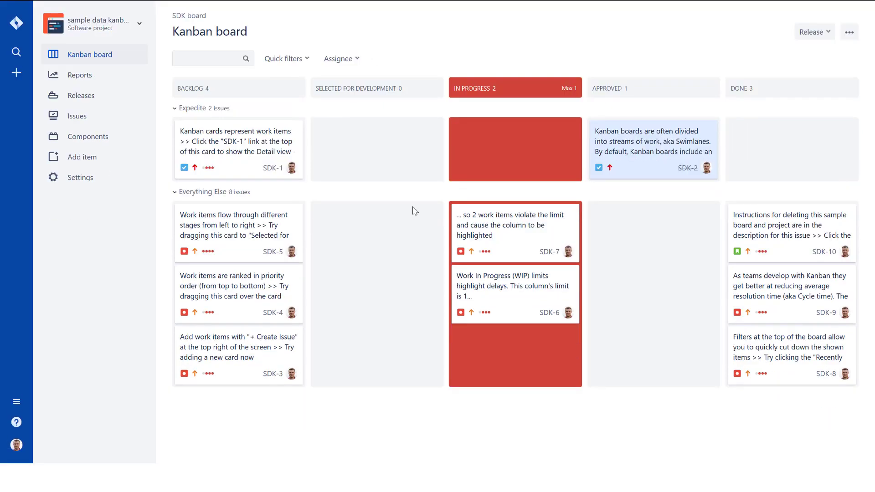